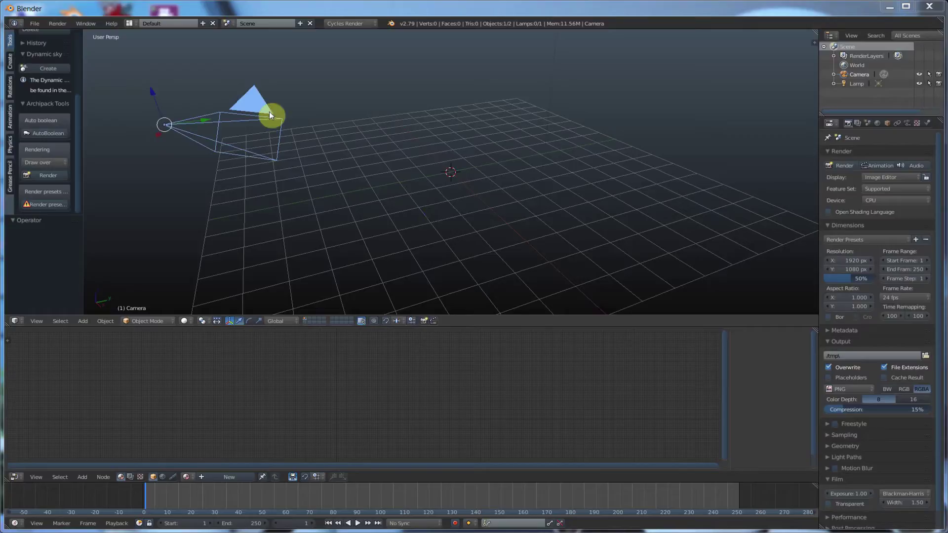
- Add a cube from the Create tab with radius 0.5
left_click(11, 63)
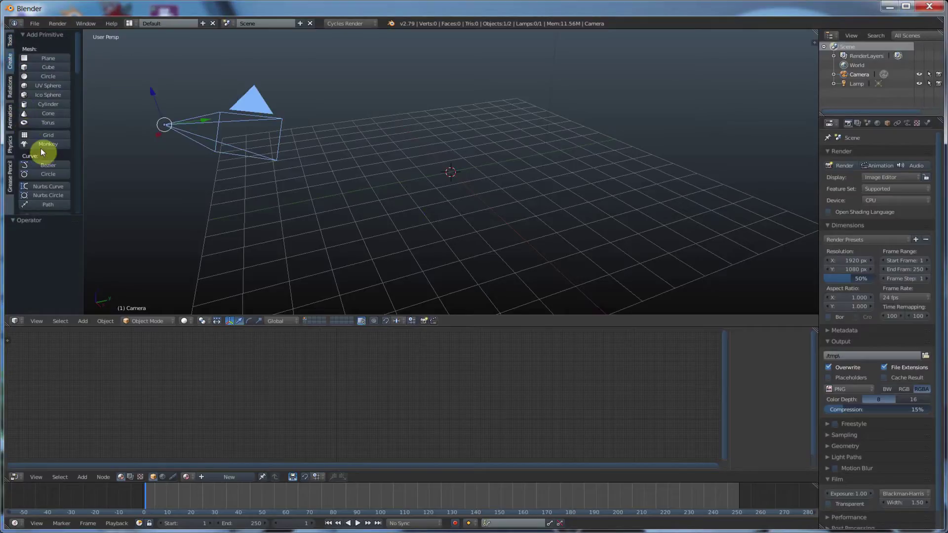
left_click(43, 66)
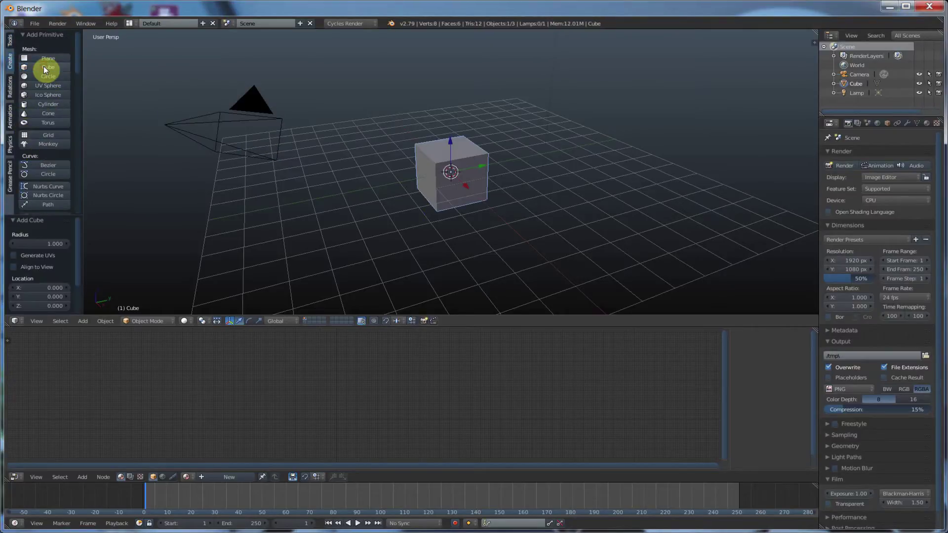
left_click(53, 243)
type("0.5")
key("Return")
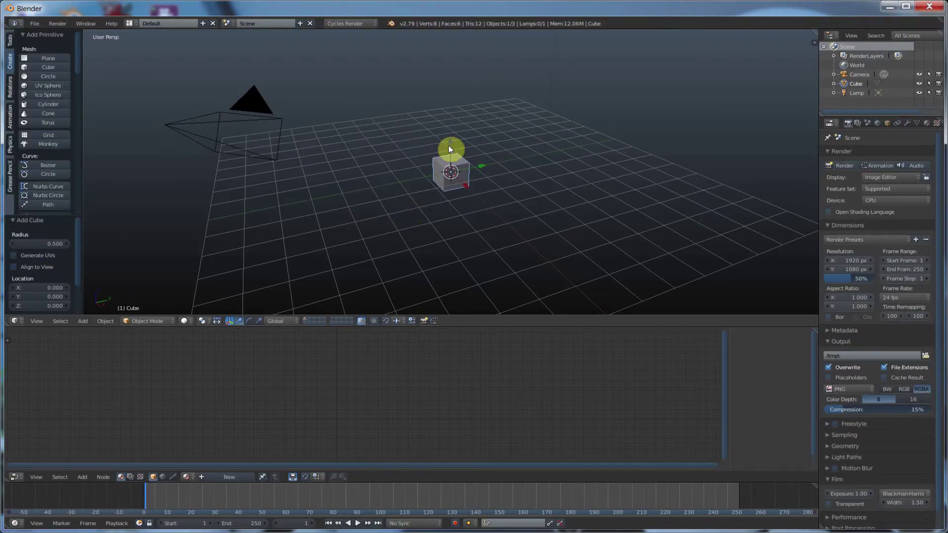
- Move the cube up along Z, fine-tuning its height from a side view
key("g")
key("z")
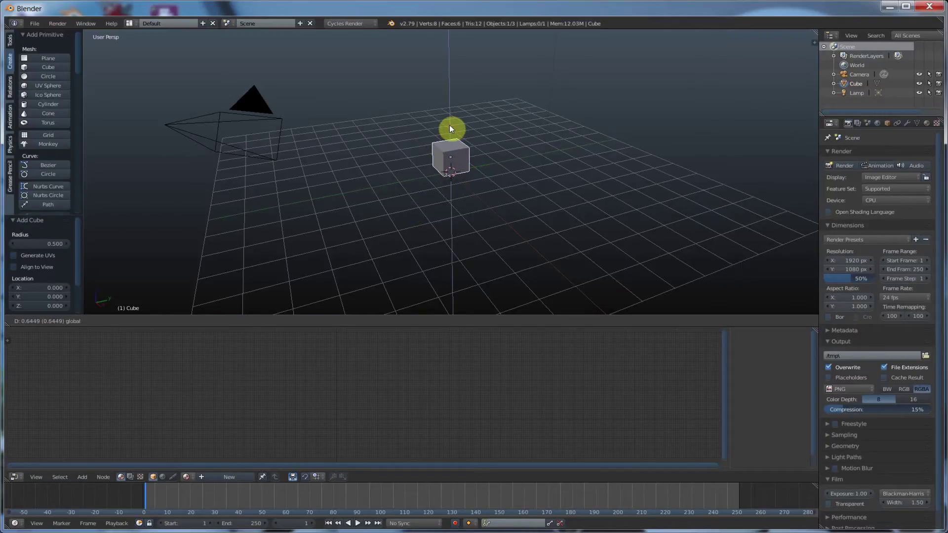
left_click(451, 125)
middle_click_drag(501, 215, 485, 164)
key("g")
key("z")
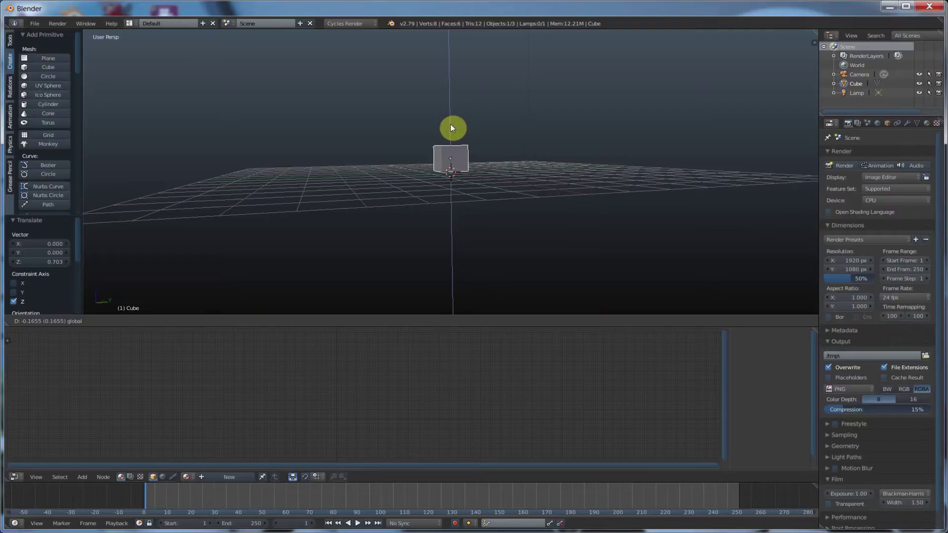
left_click(451, 126)
middle_click_drag(519, 189, 522, 208)
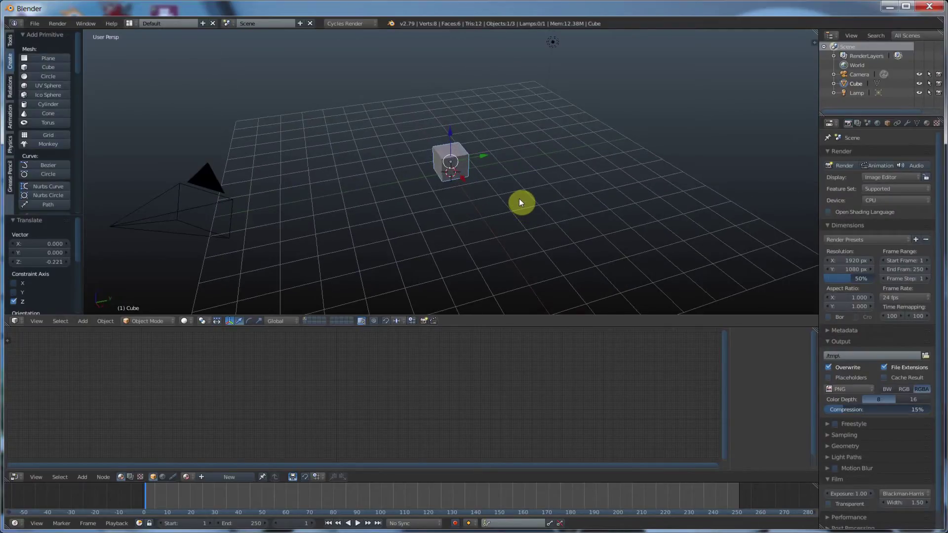
- Duplicate the cube and place the copy above the first along Z
key("ctrl+j")
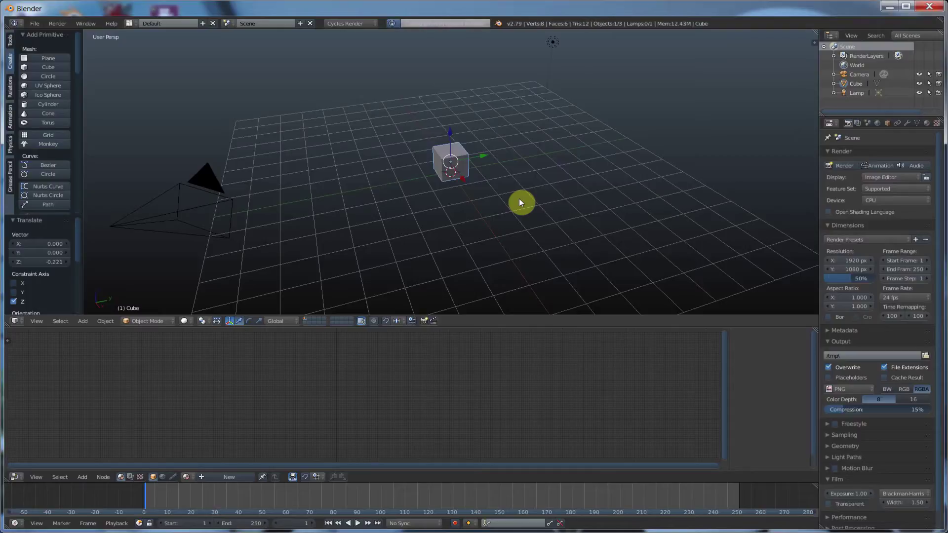
key("ctrl+v")
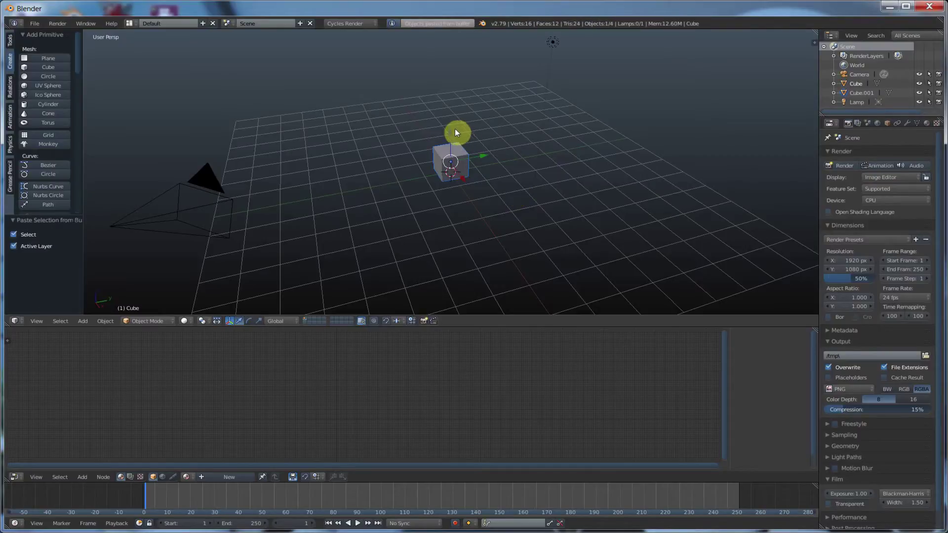
key("g")
key("z")
left_click(448, 93)
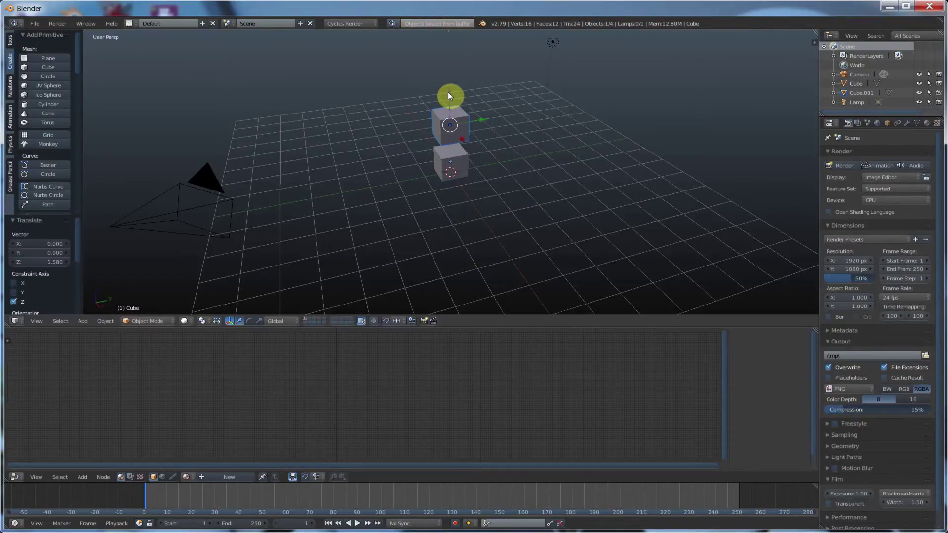
- Paste a third cube and raise it to the top of the stack at Z 3.216
key("ctrl+v")
key("g")
key("z")
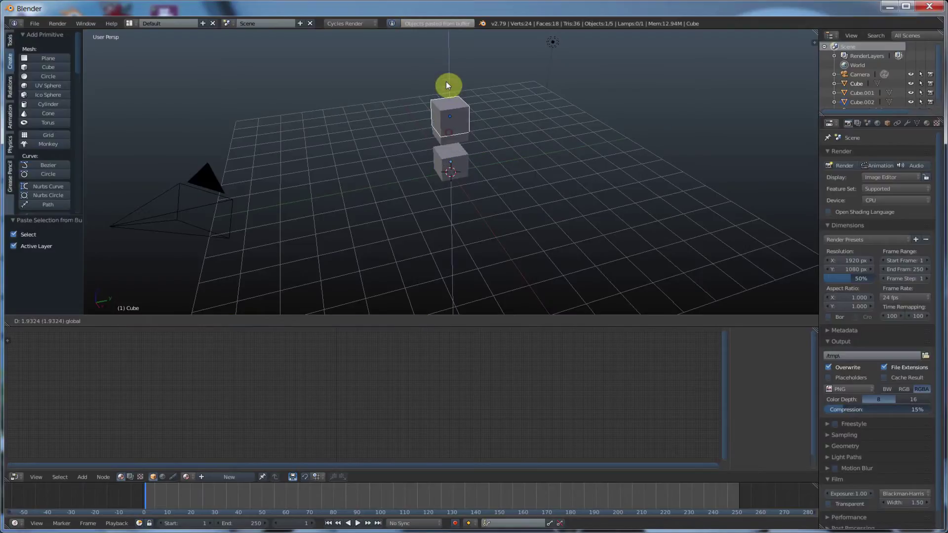
left_click(447, 56)
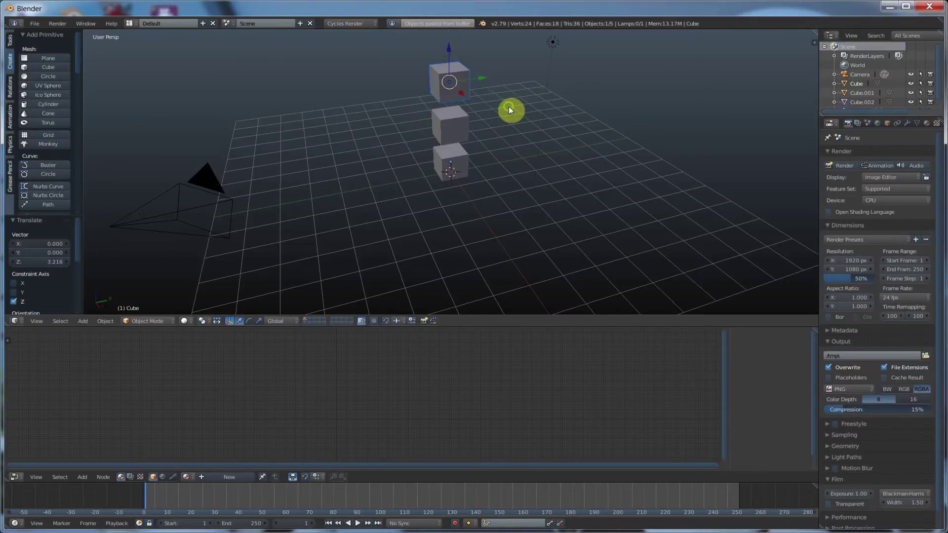
middle_click_drag(508, 106, 505, 85)
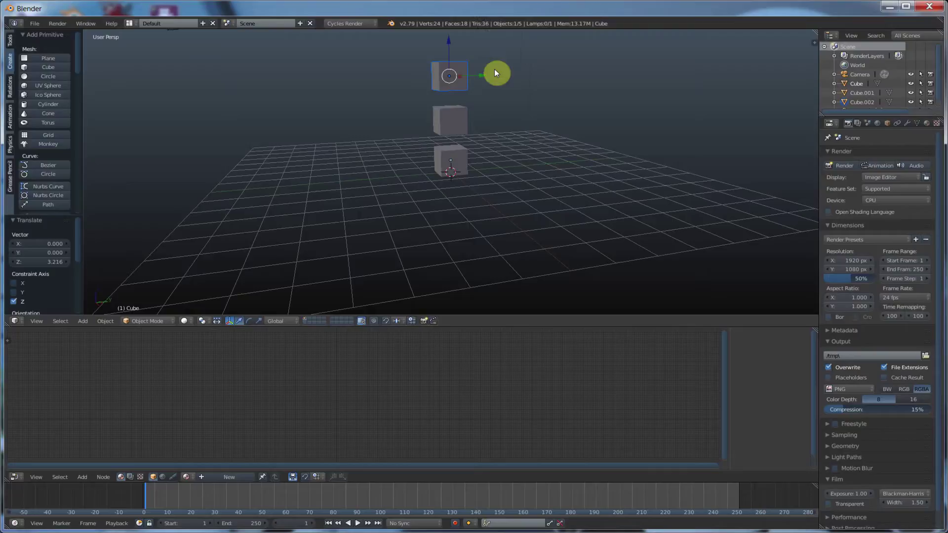
middle_click_drag(505, 79, 520, 126)
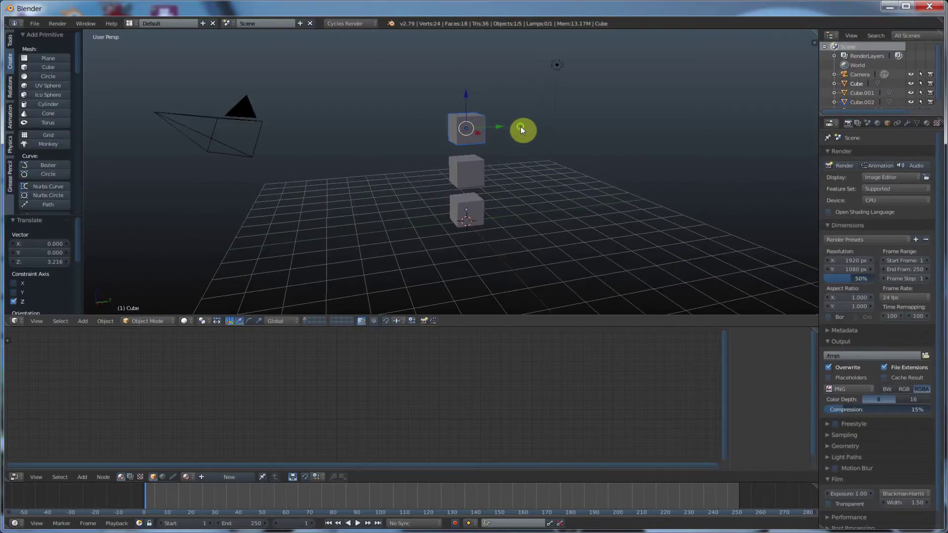
scroll(520, 127, "up", 3)
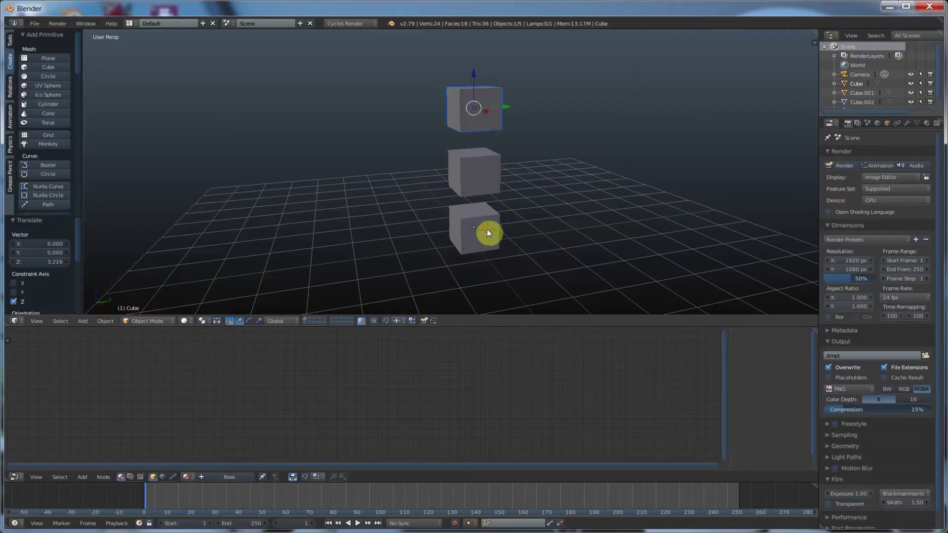
right_click(477, 216)
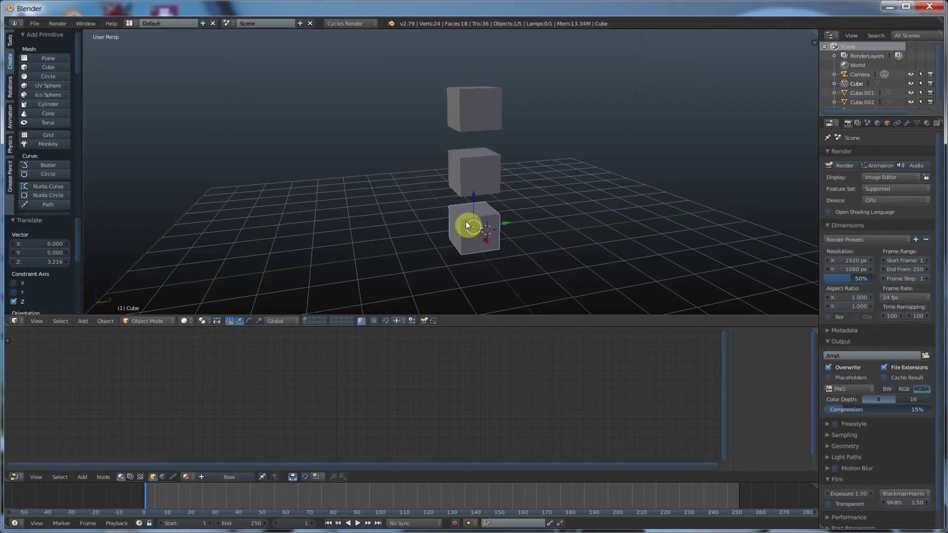
key("r")
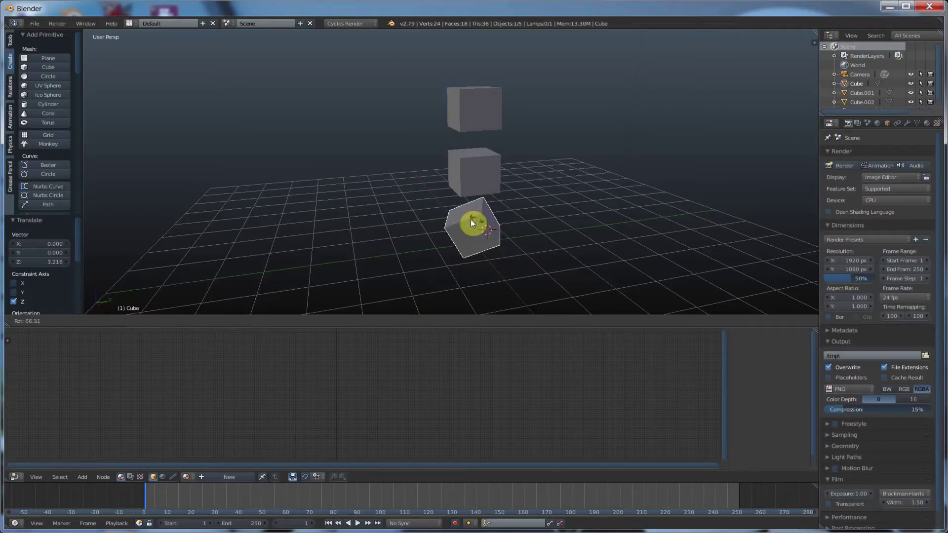
right_click(466, 222)
right_click(473, 171)
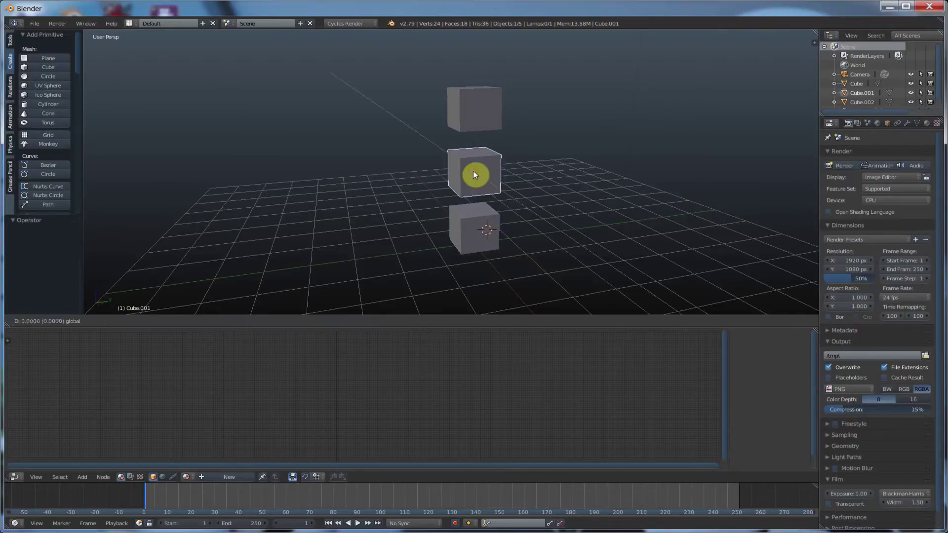
key("r")
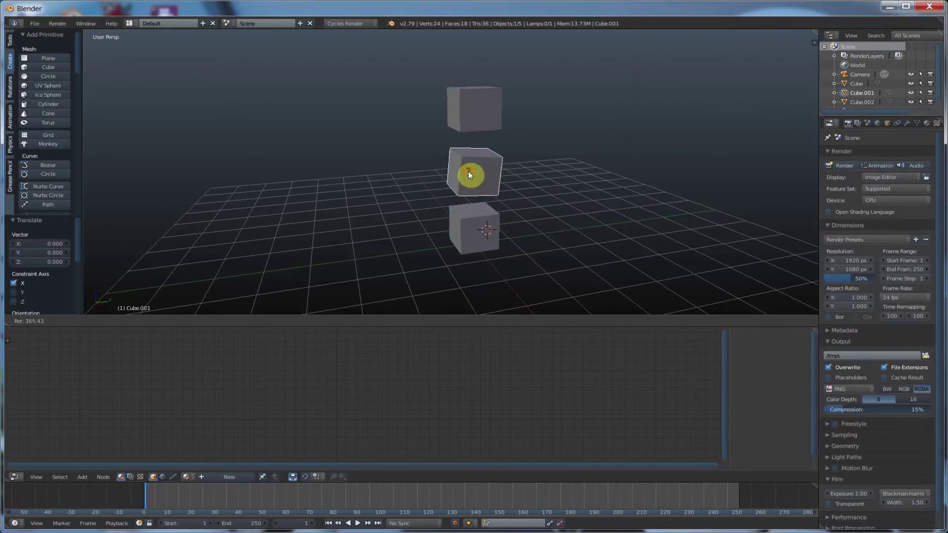
right_click(468, 171)
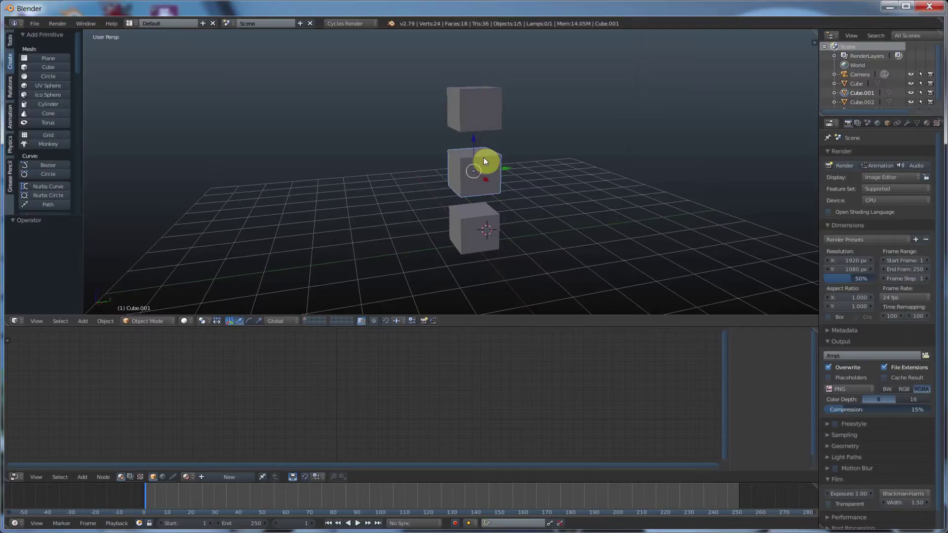
- Parent the middle cube to the bottom cube with Ctrl+P > Object
right_click(468, 229, "shift")
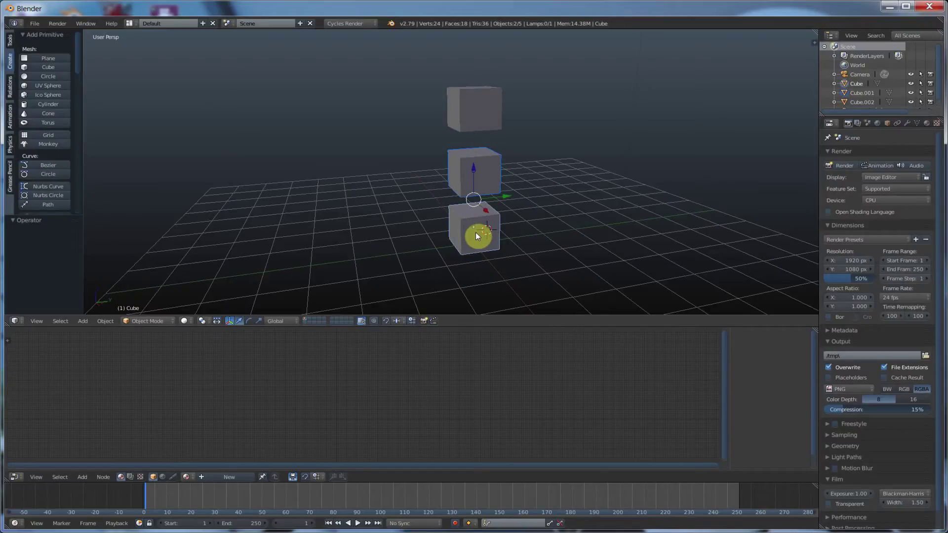
key("ctrl+p")
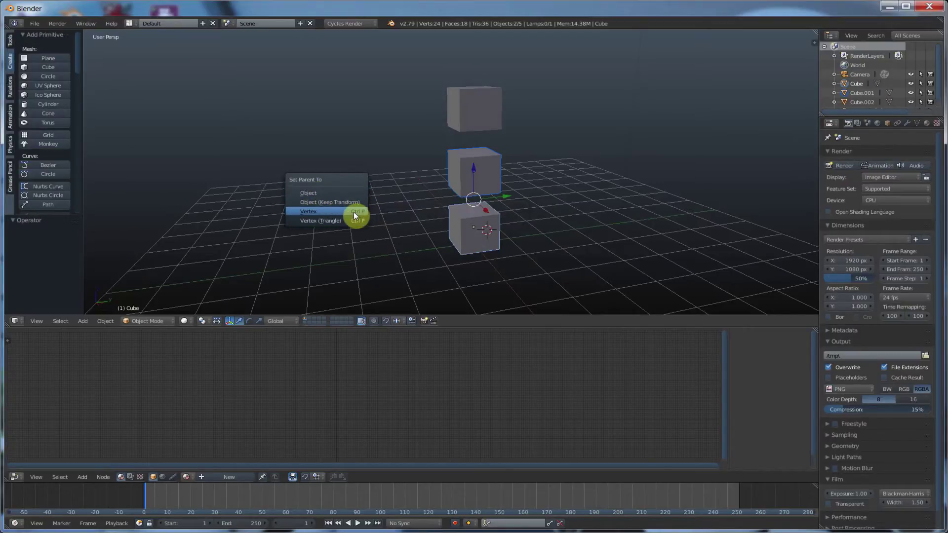
left_click(308, 196)
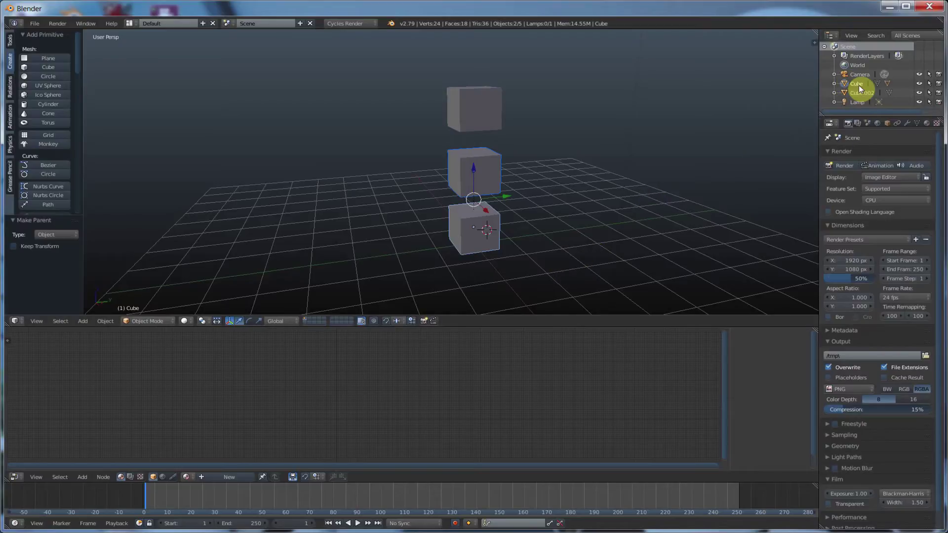
- Expand Cube in the Outliner and test-rotate the bottom cube, cancelling the rotation
left_click(834, 83)
scroll(862, 94, "down", 1)
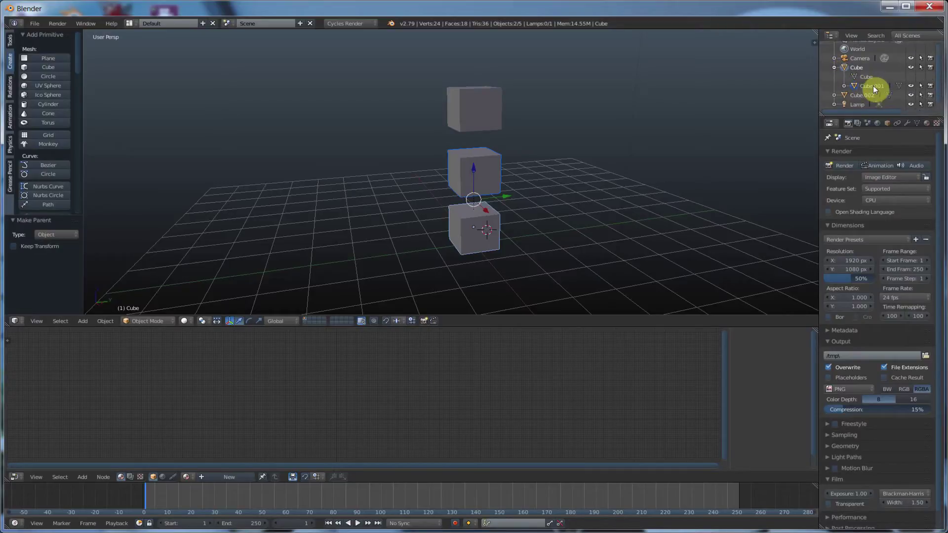
right_click(481, 248)
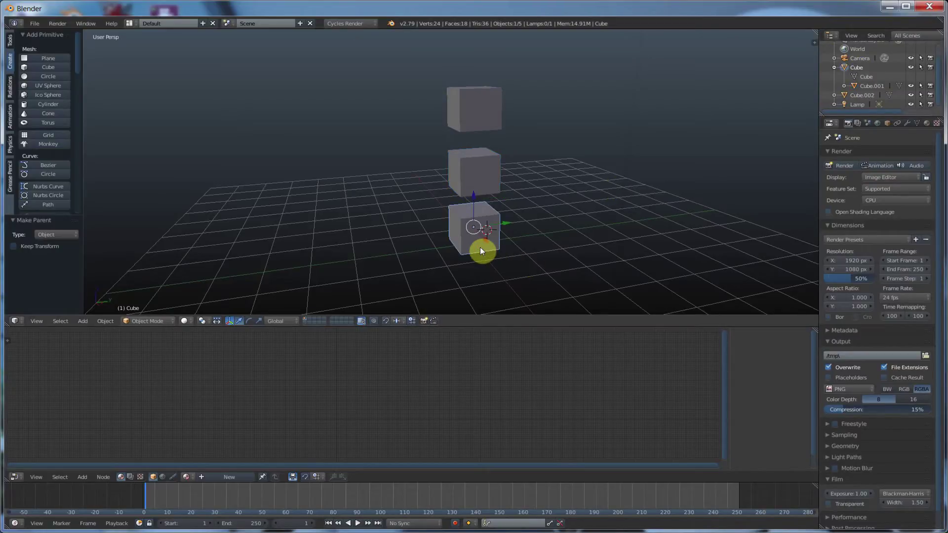
key("r")
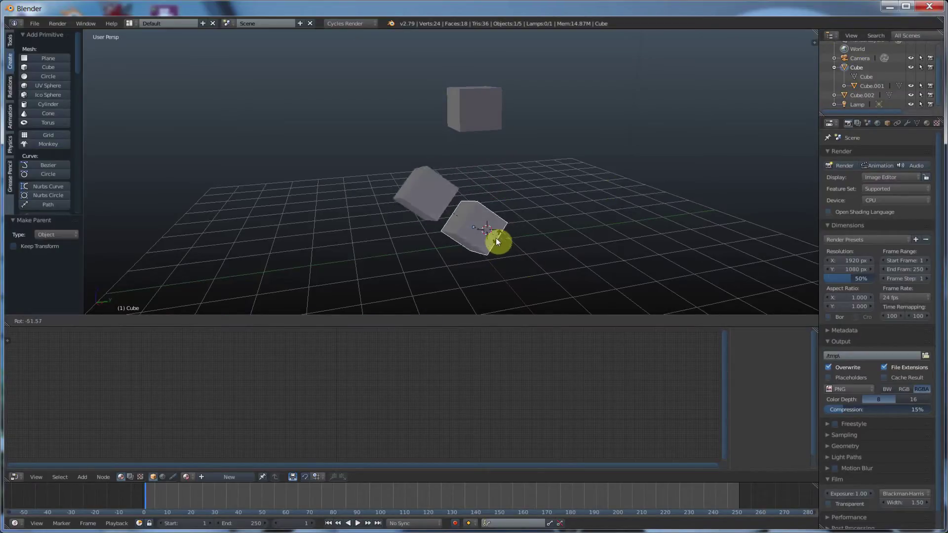
right_click(471, 248)
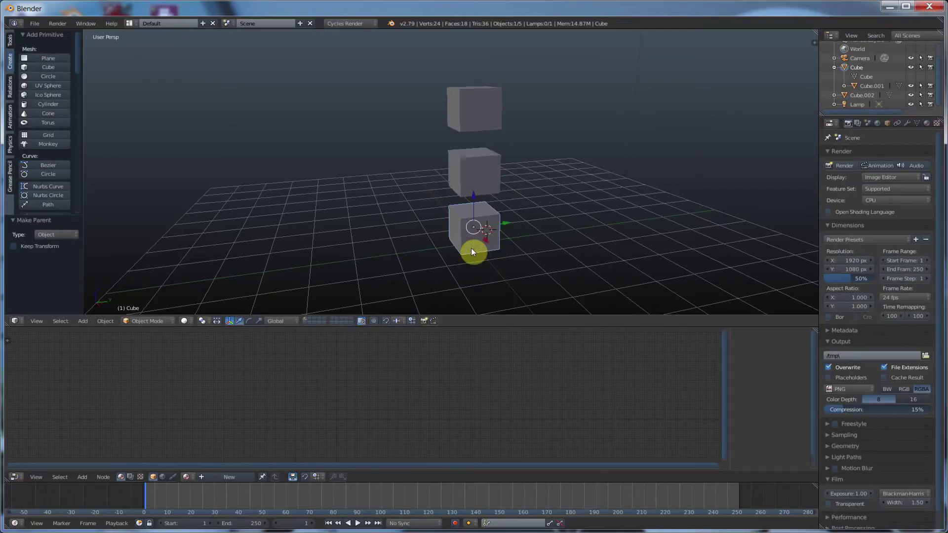
- Parent the top cube to the middle cube and expand the Outliner hierarchy
right_click(479, 119)
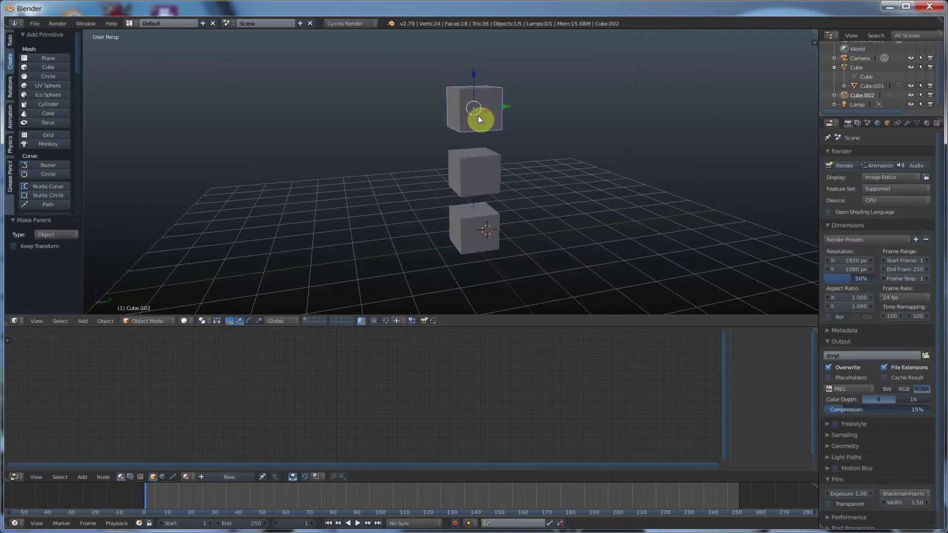
right_click(482, 166, "shift")
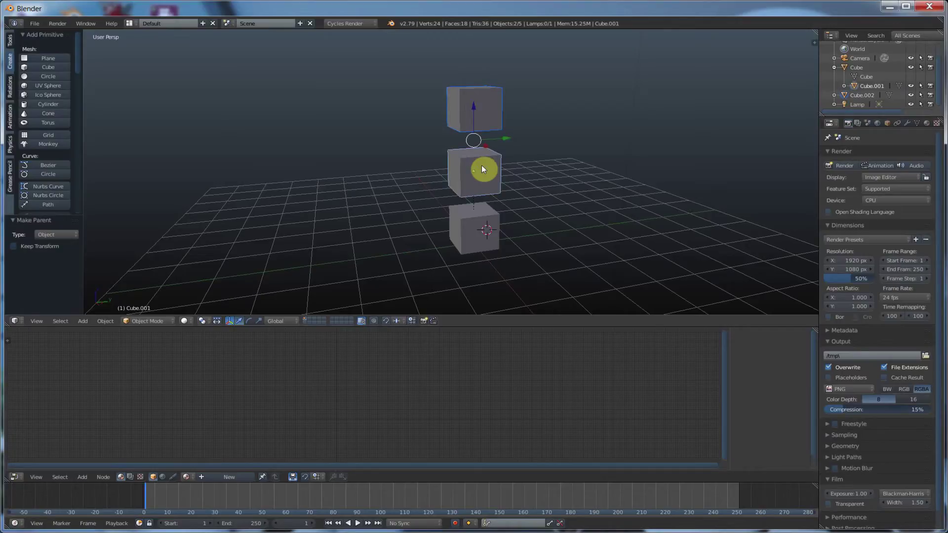
key("ctrl+p")
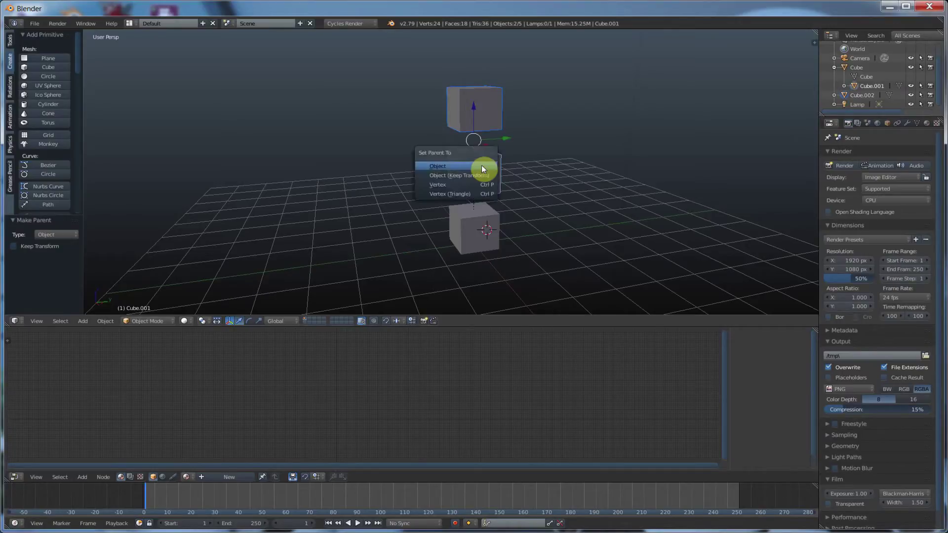
left_click(442, 167)
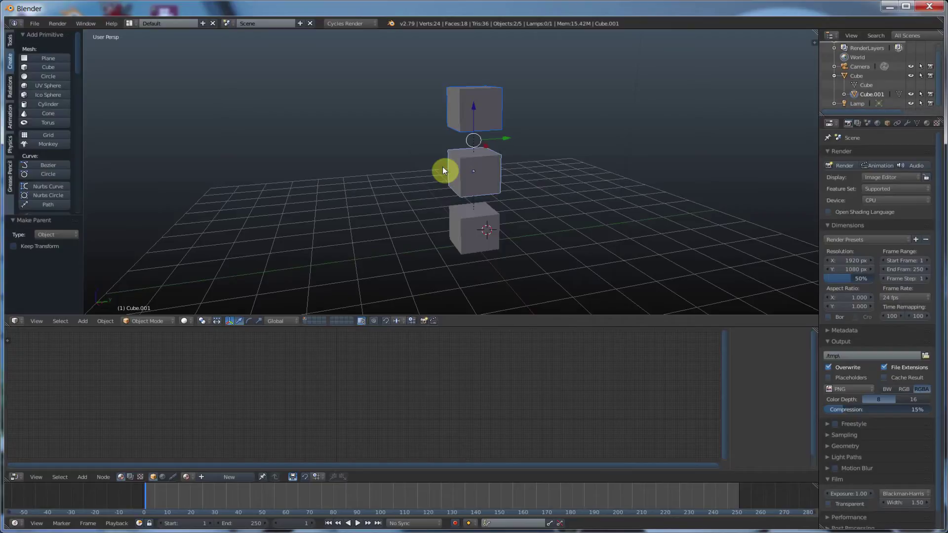
left_click(845, 94)
scroll(885, 94, "down", 1)
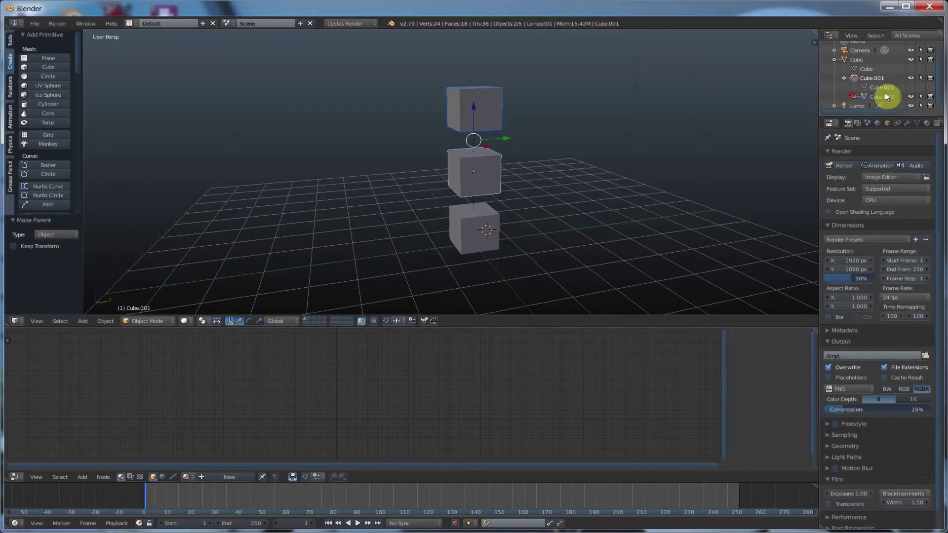
- Test-rotate the bottom and middle cubes, cancelling and undoing the rotations
left_click(466, 225)
key("r")
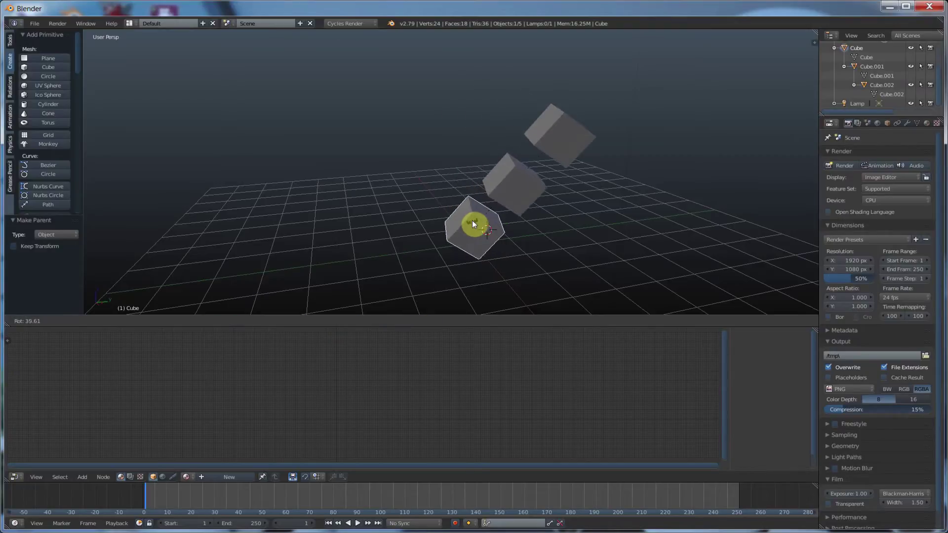
right_click(464, 224)
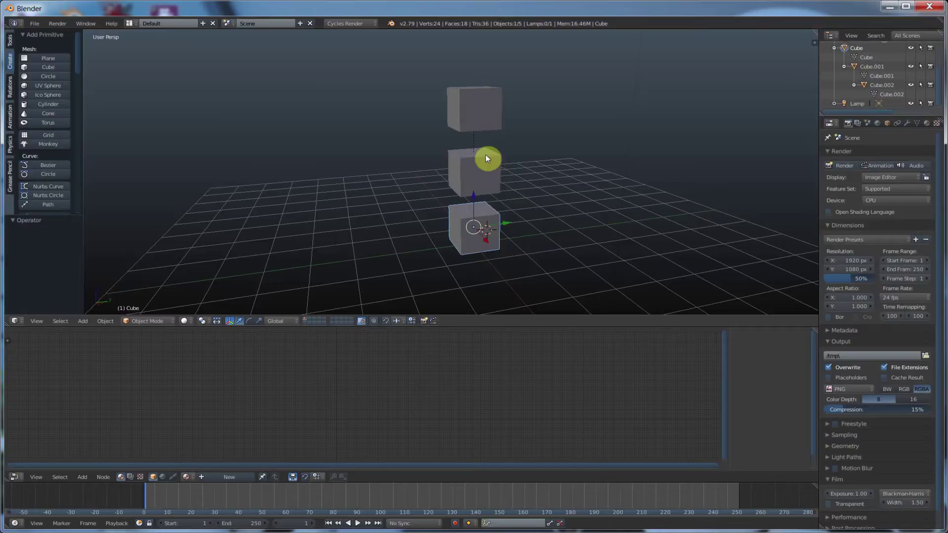
right_click(484, 170)
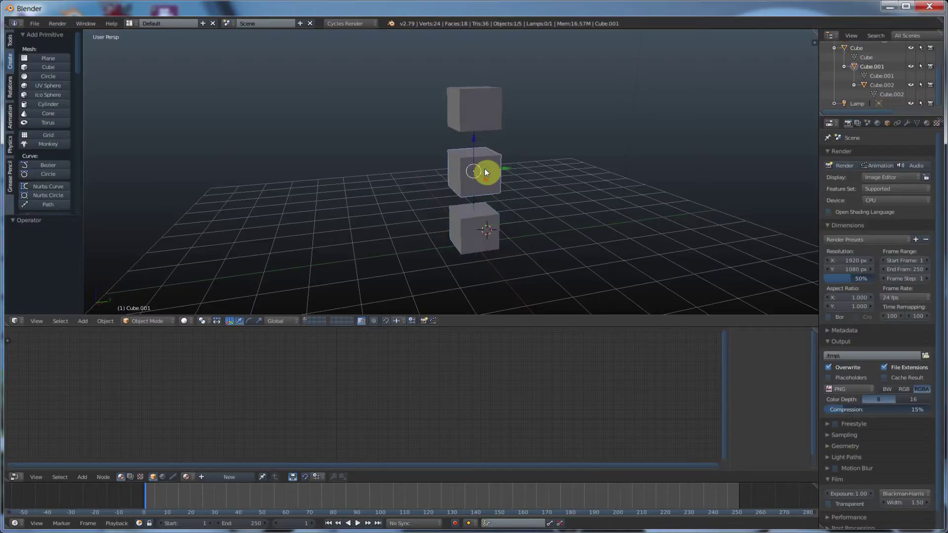
key("r")
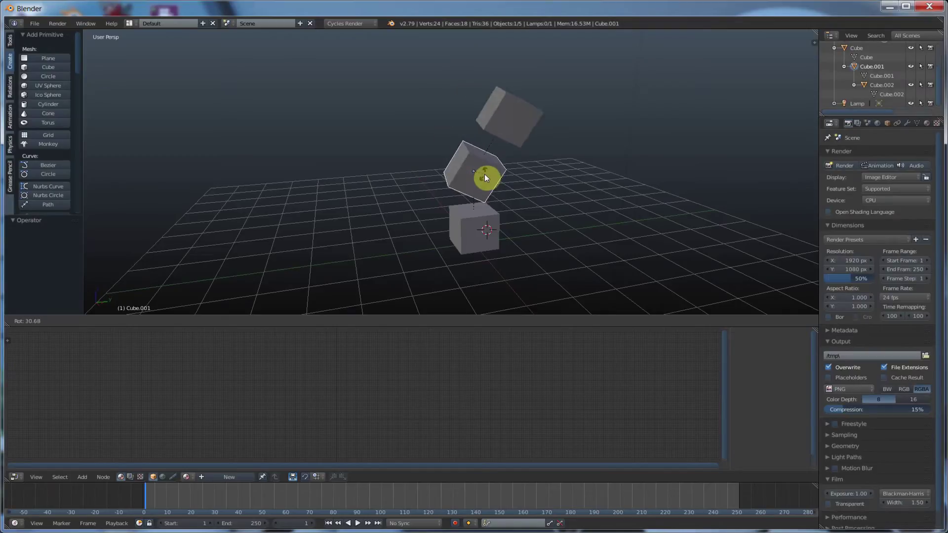
left_click(484, 168)
key("ctrl+z")
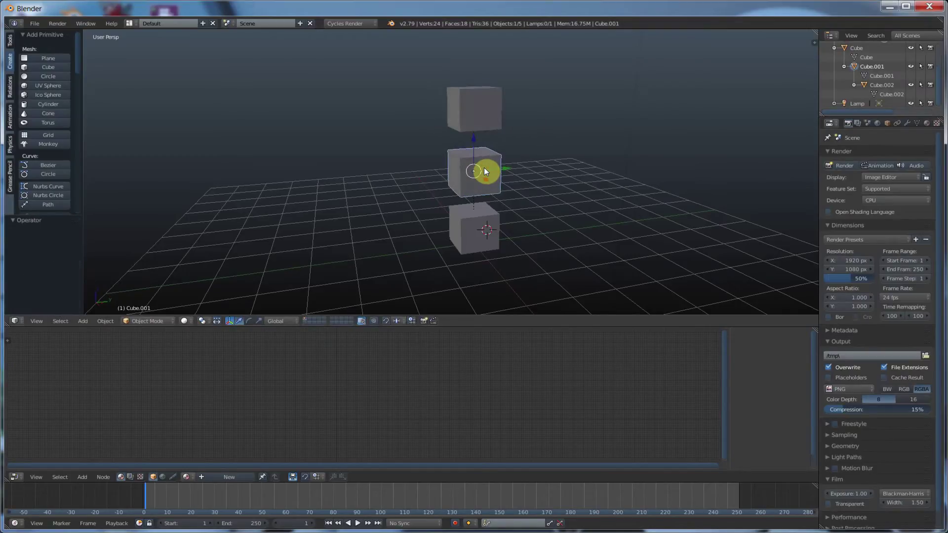
- Rotate the top cube, then test-rotate the bottom cube and cancel
right_click(482, 119)
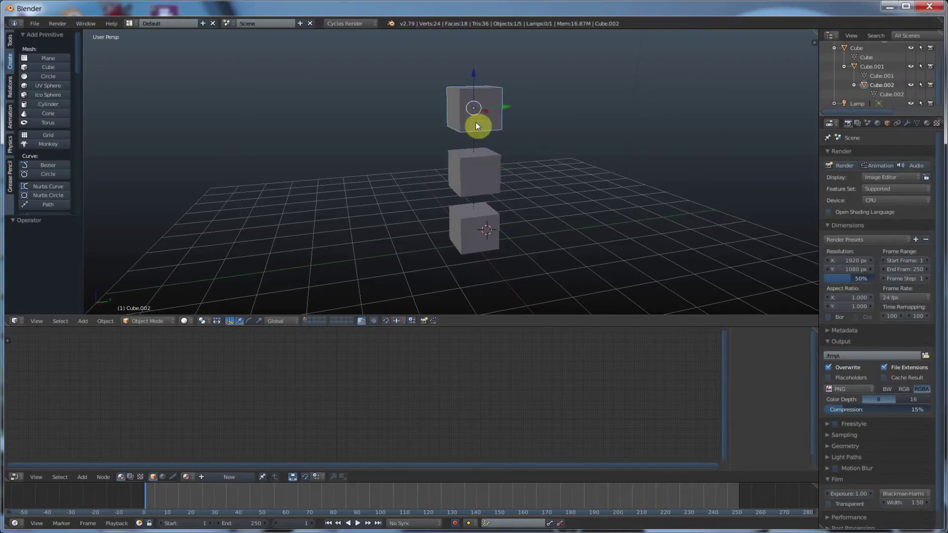
key("r")
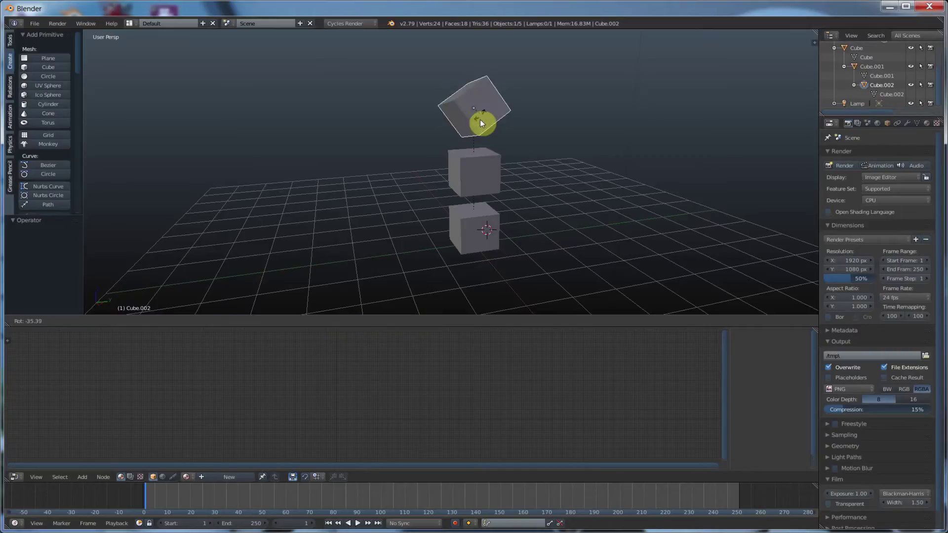
left_click(483, 123)
right_click(477, 217)
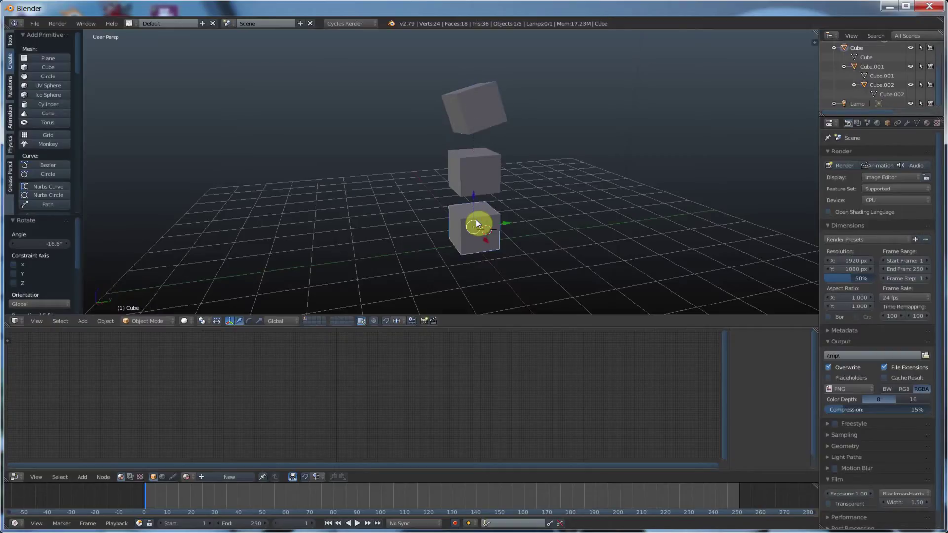
key("r")
right_click(480, 218)
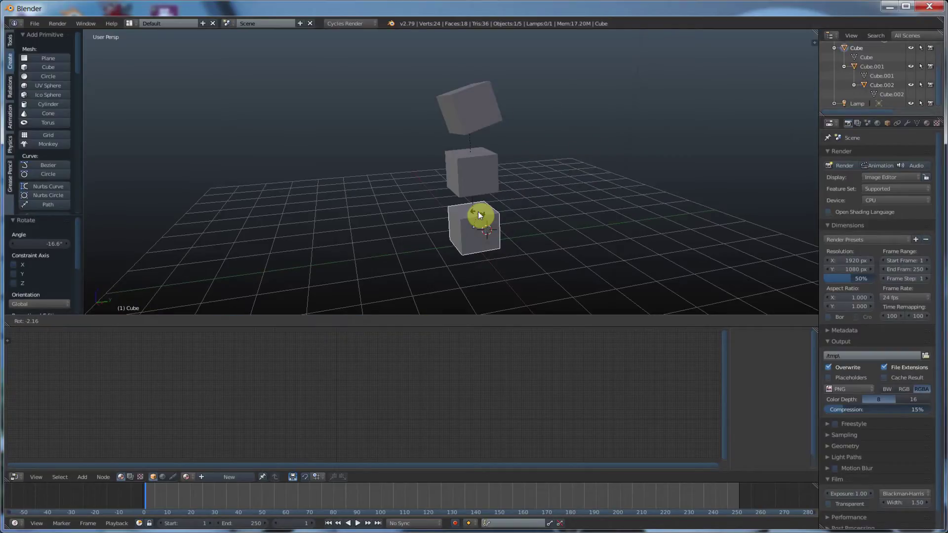
- Test-rotate the middle and top cubes, undoing the top cube back to upright
right_click(486, 166)
key("r")
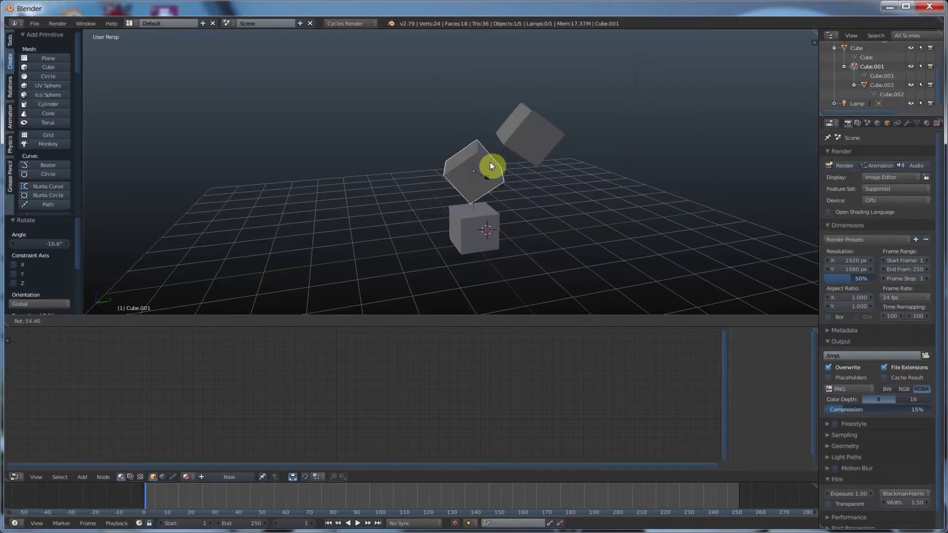
right_click(493, 164)
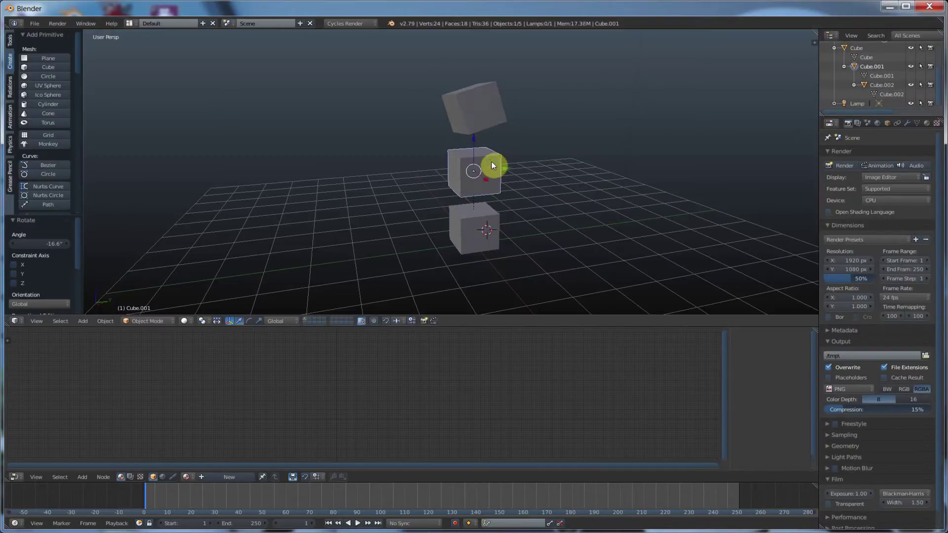
right_click(493, 104)
key("r")
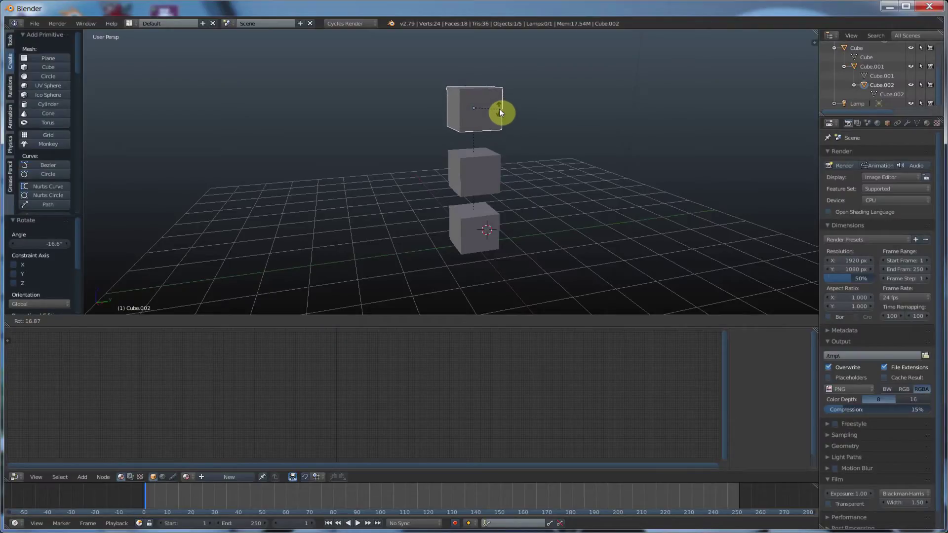
left_click(499, 109)
right_click(484, 206)
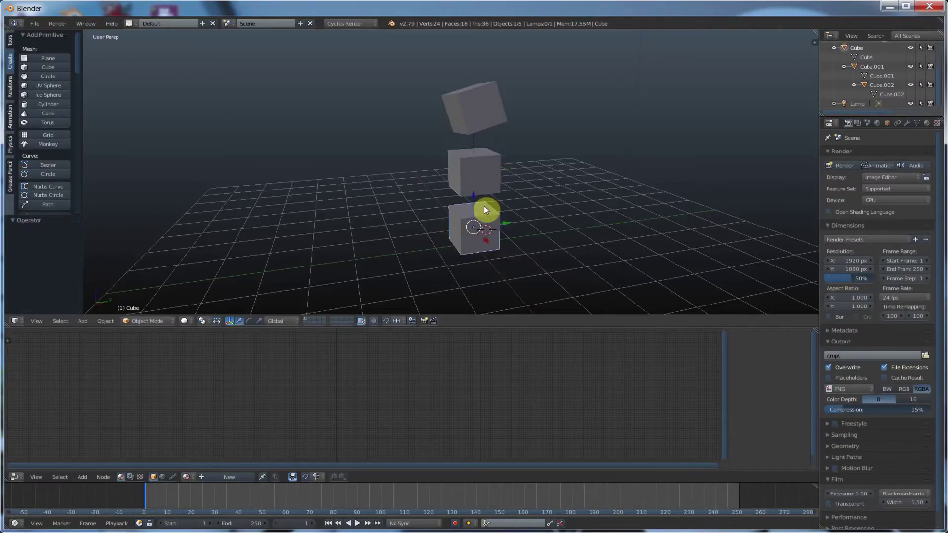
key("ctrl+z")
key("ctrl+z")
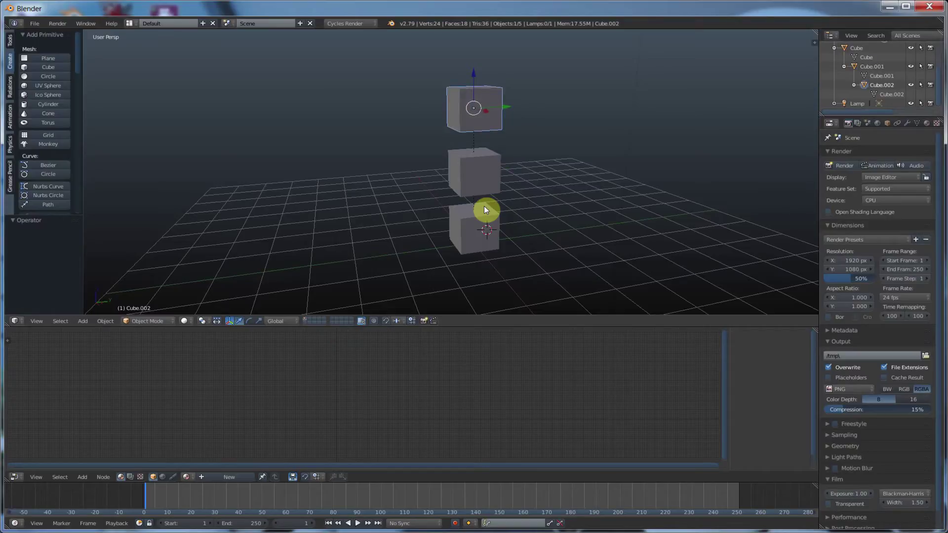
- Select all three cubes and use Clear Parent from the Relations tab
key("ctrl+Tab")
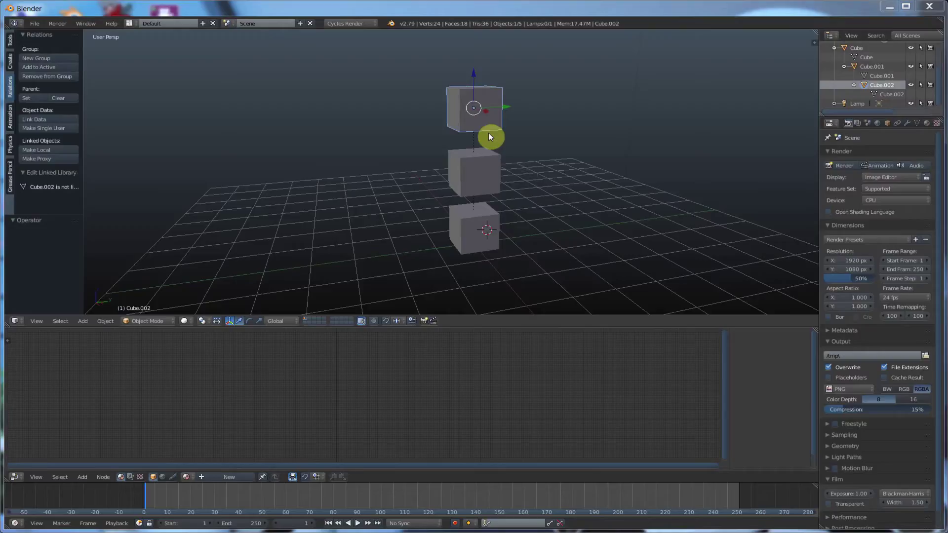
right_click(488, 171)
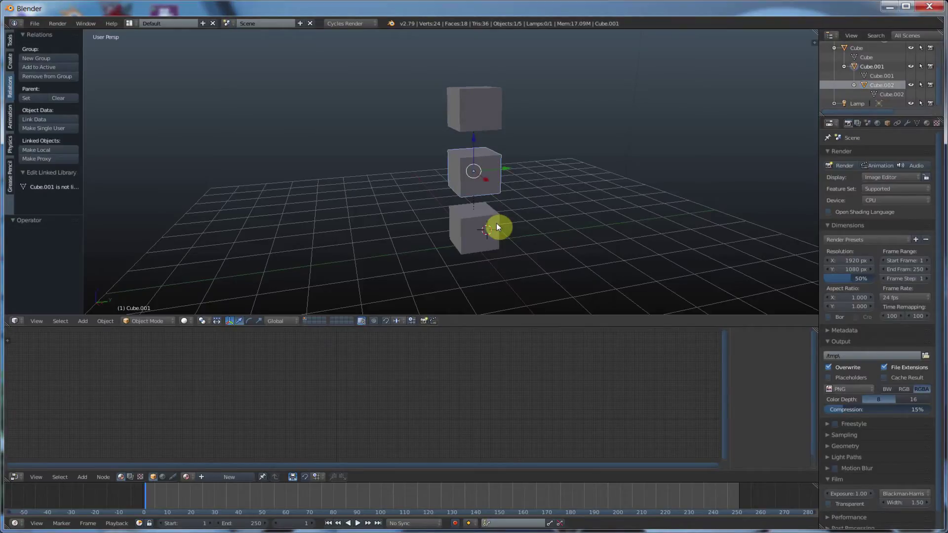
right_click(493, 122)
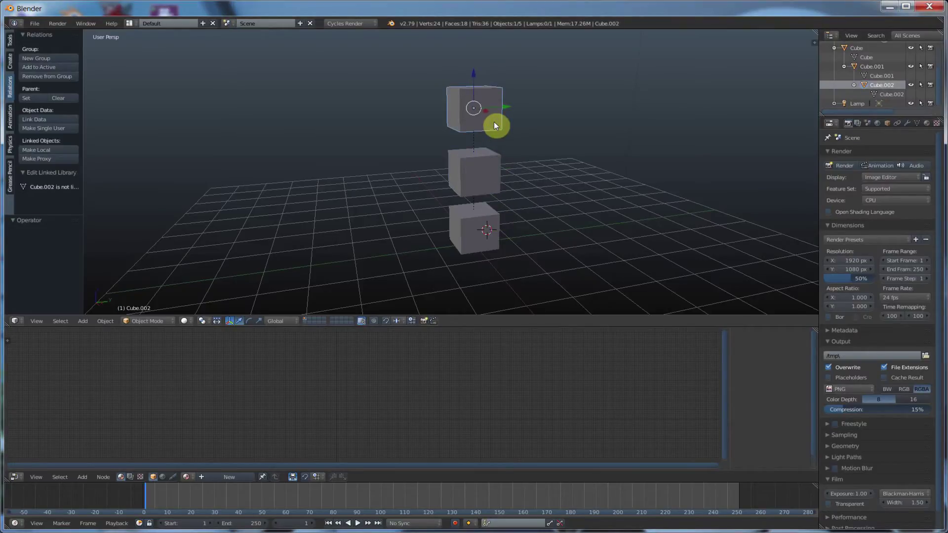
right_click(485, 175, "shift")
right_click(460, 241, "shift")
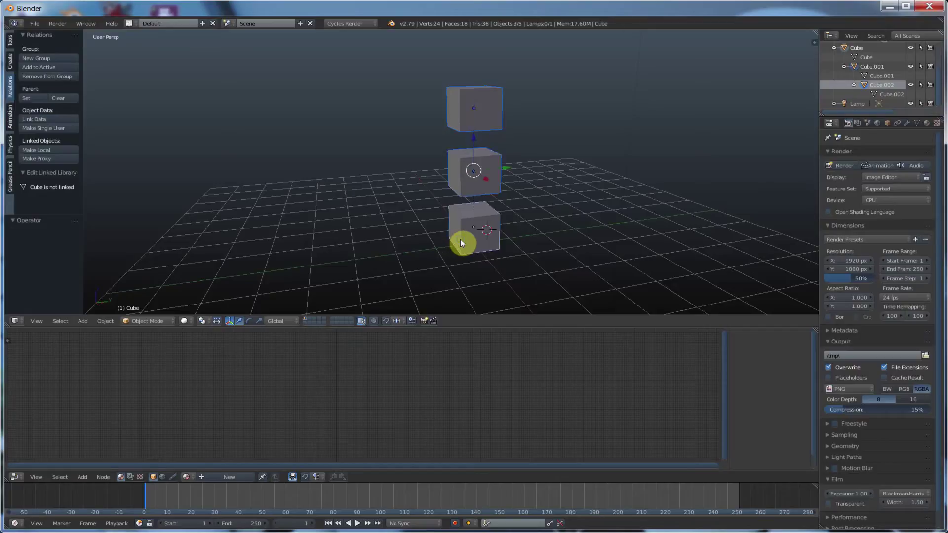
left_click(56, 98)
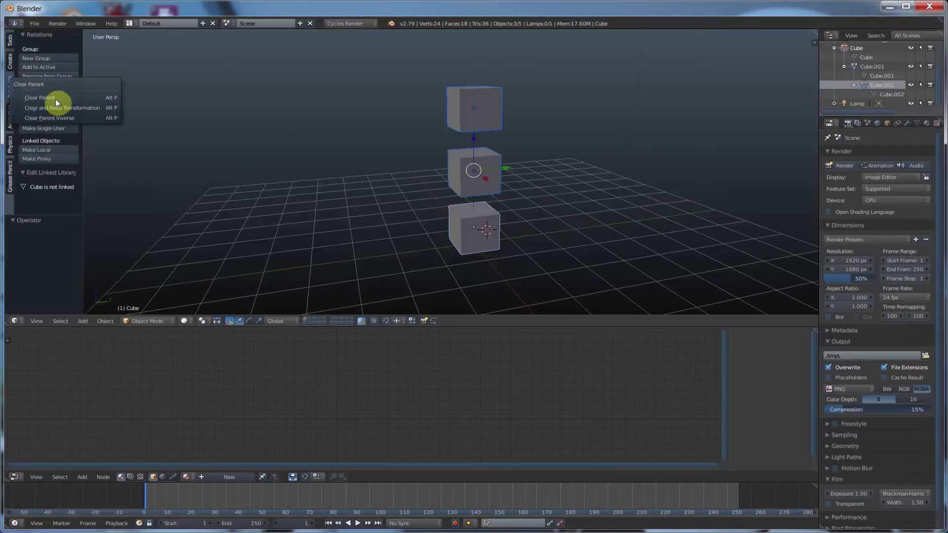
left_click(55, 101)
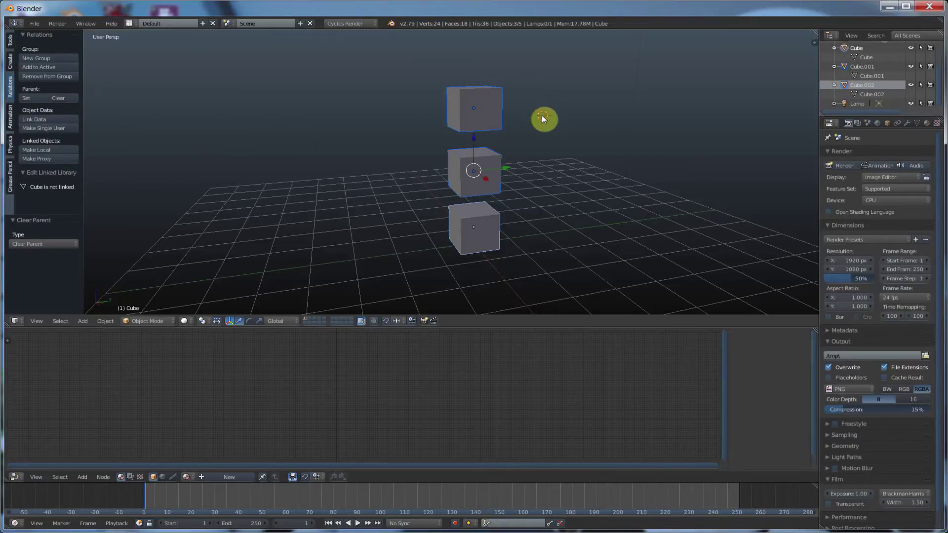
- Test-rotate each cube separately, leaving the top cube turned about -0.627°
right_click(491, 219)
key("r")
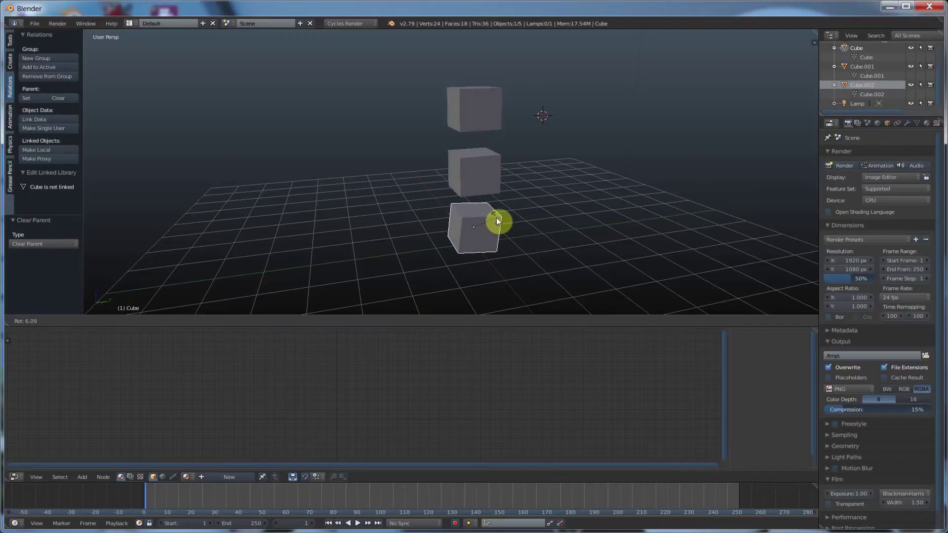
right_click(492, 215)
right_click(494, 178)
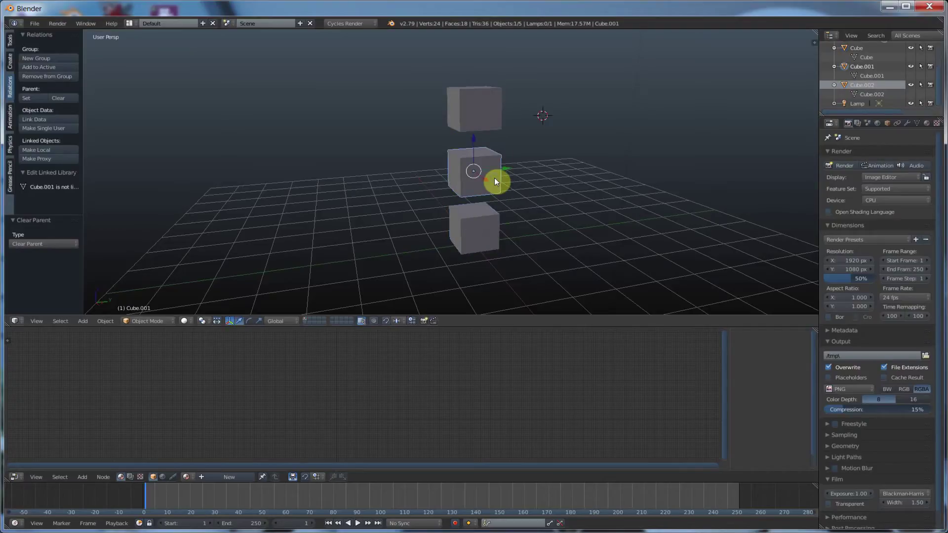
key("r")
right_click(499, 185)
right_click(498, 105)
key("r")
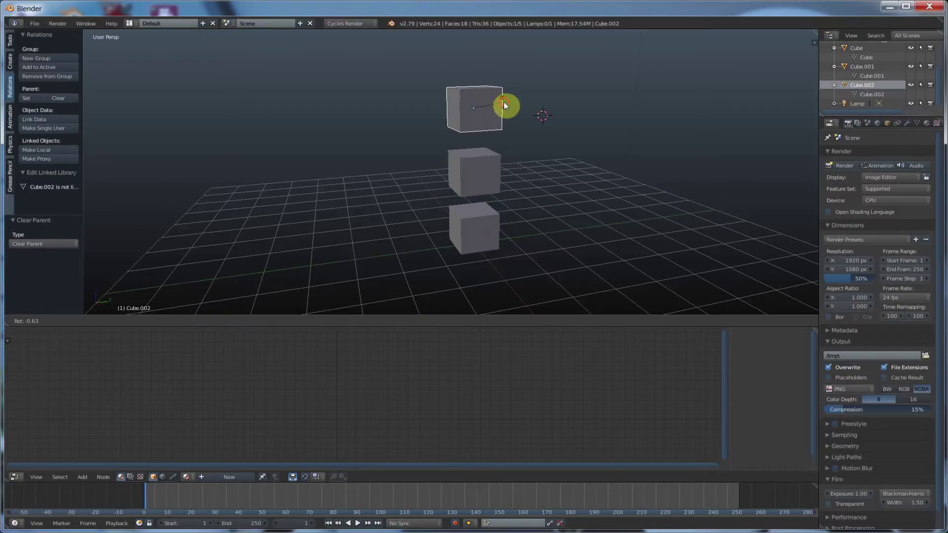
left_click(504, 102)
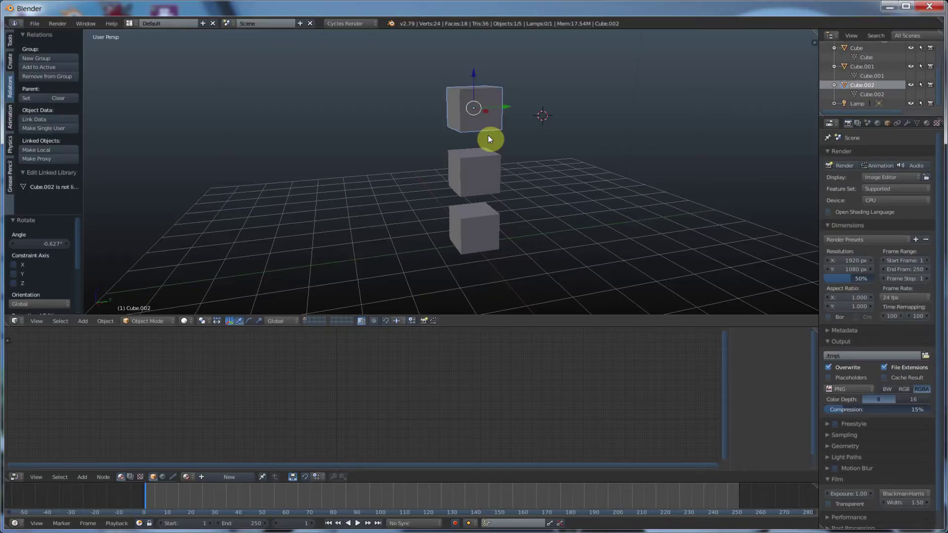
- Load the start-up file from the File menu, then select the middle and bottom cubes
left_click(35, 24)
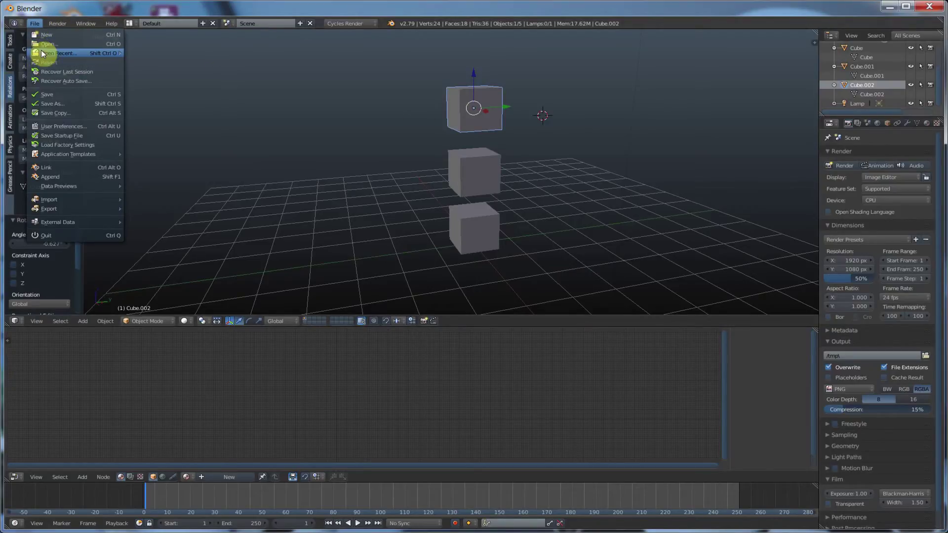
left_click(42, 35)
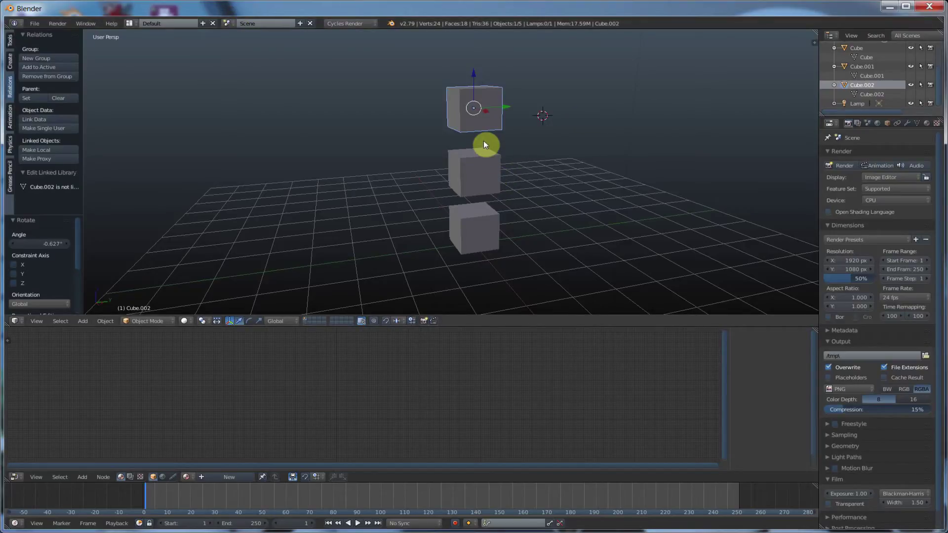
right_click(483, 173, "shift")
right_click(483, 234, "shift")
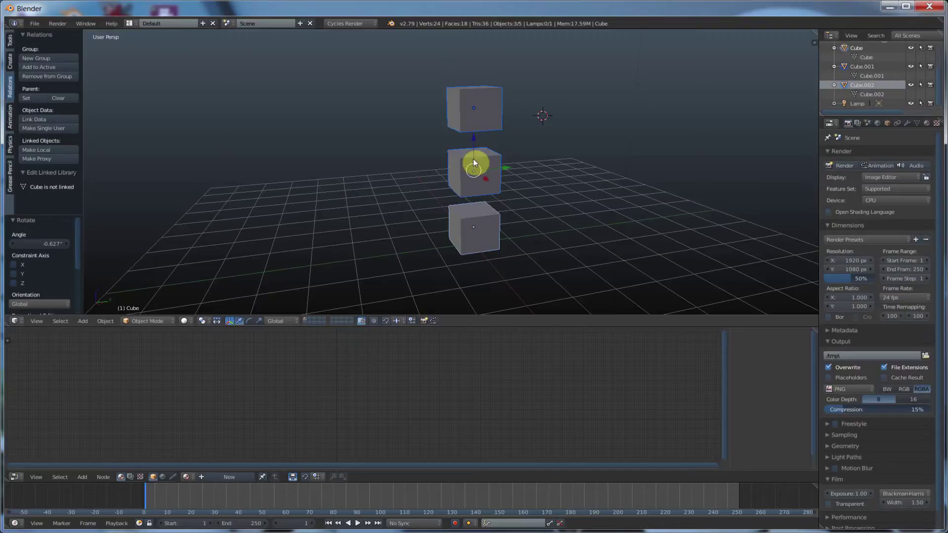
- Join the three cubes into one object from the Tools shelf and enter Edit Mode
left_click(10, 61)
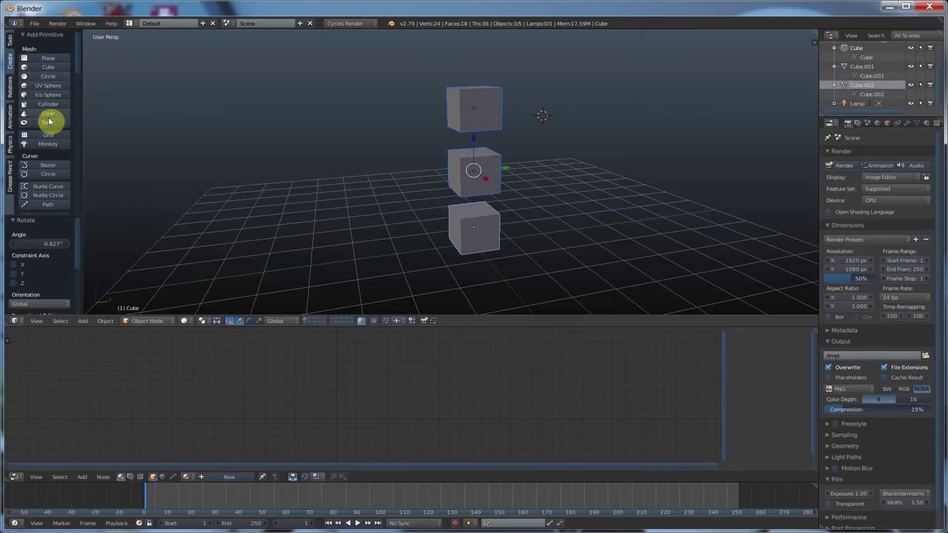
left_click(10, 41)
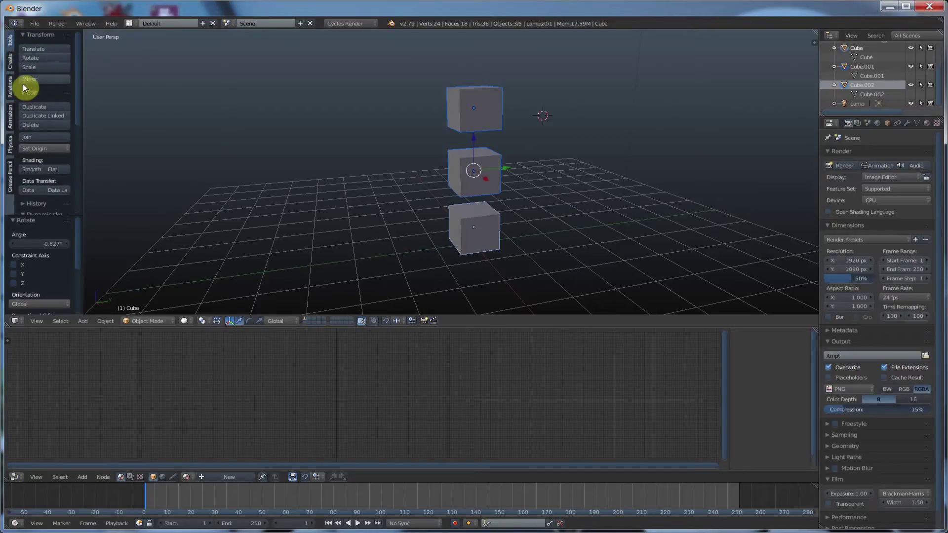
left_click(34, 138)
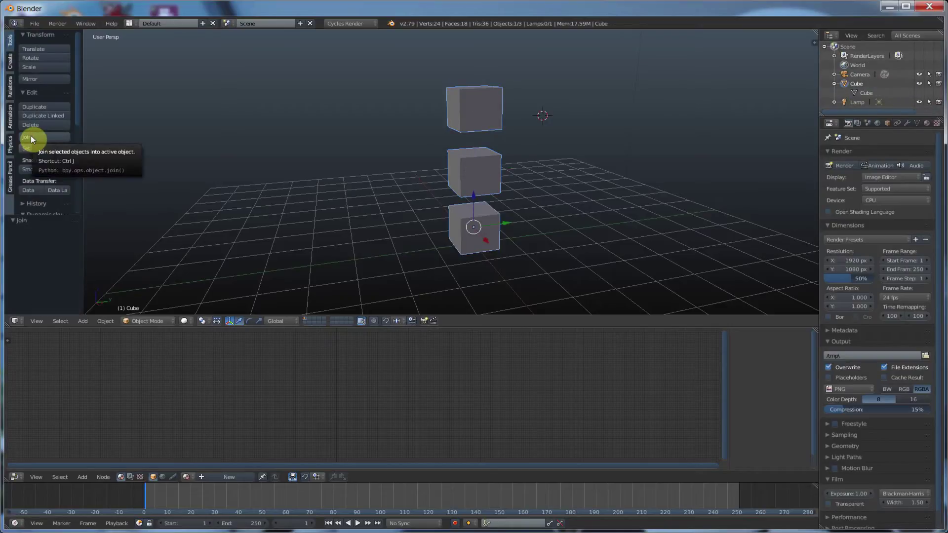
key("Tab")
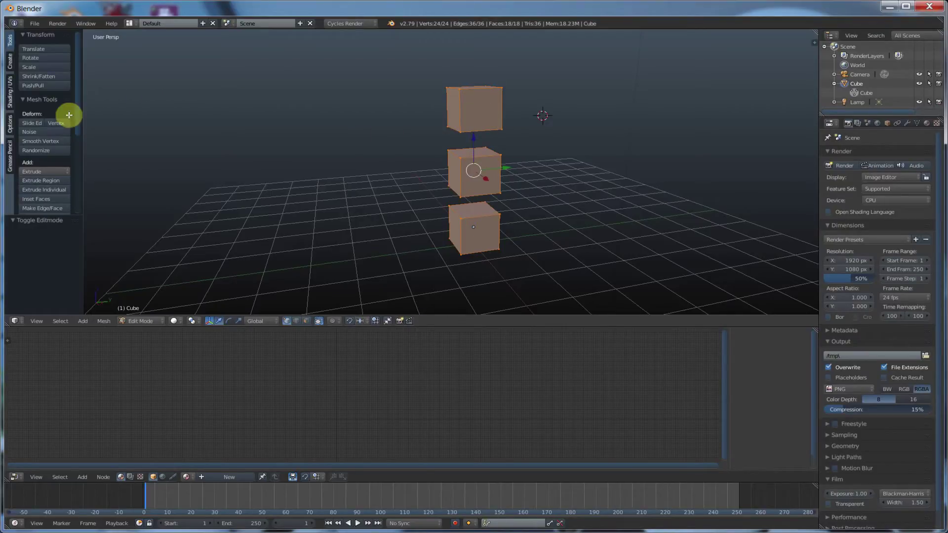
- Subdivide the joined cube mesh with 3 cuts, then toggle Edit Mode with Tab
scroll(43, 188, "down", 3)
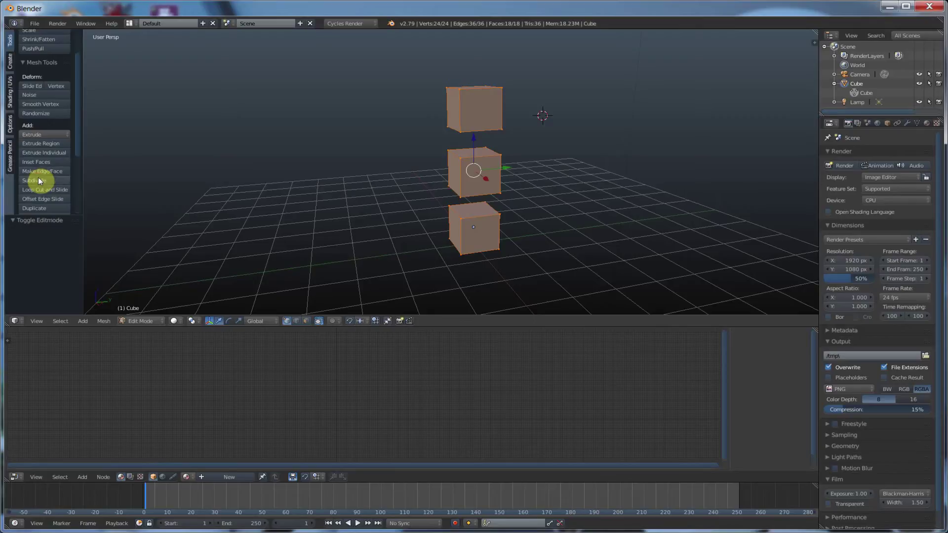
left_click(38, 179)
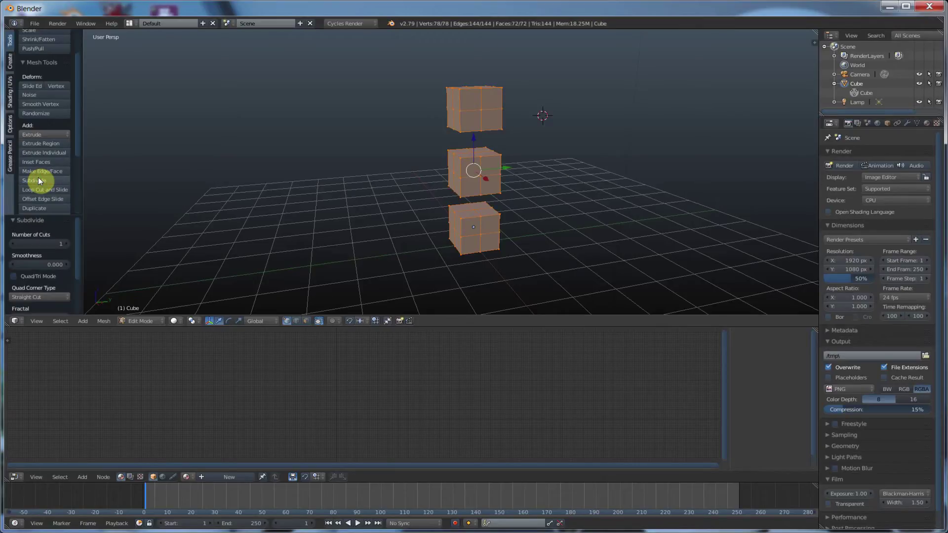
left_click(60, 245)
type("3")
key("Return")
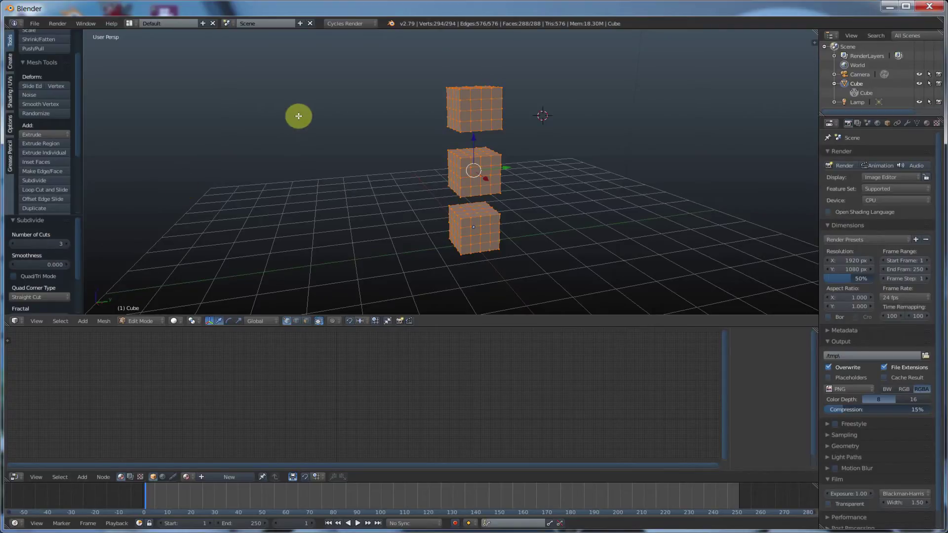
key("Tab")
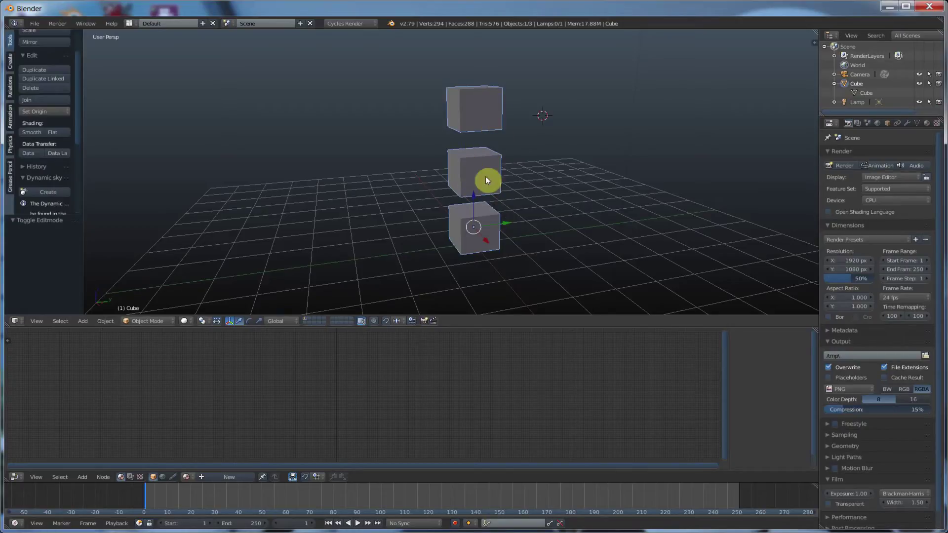
key("Tab")
key("Tab")
- Add an armature from the Create tab, then delete the misplaced one
left_click(10, 59)
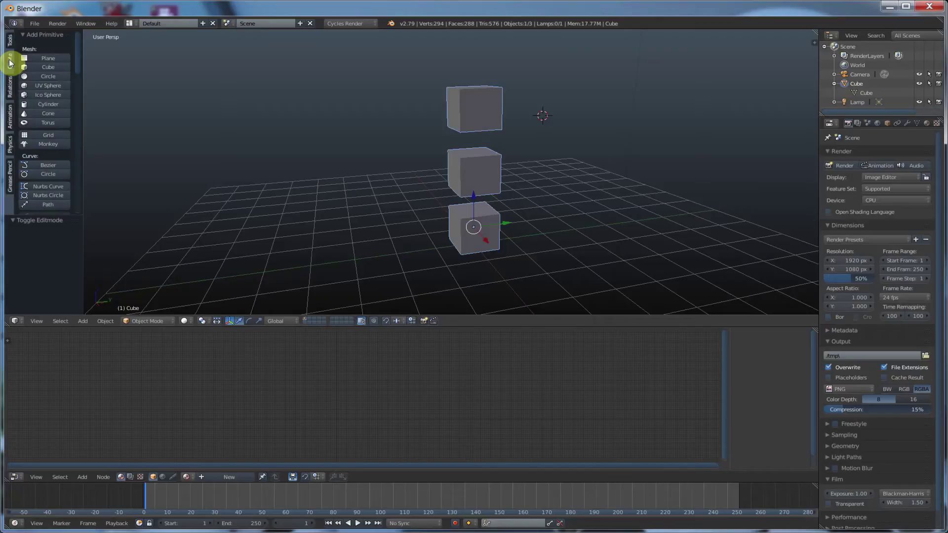
scroll(45, 176, "down", 5)
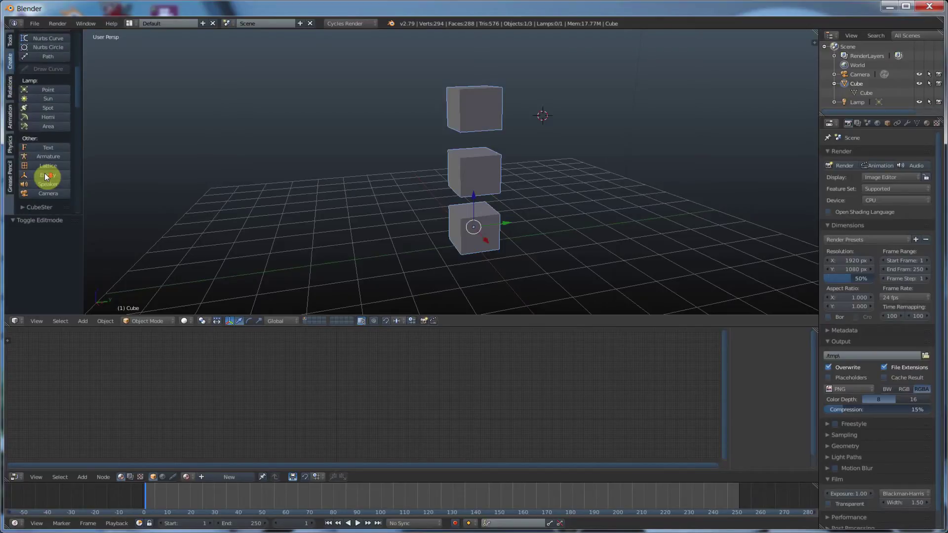
left_click(49, 157)
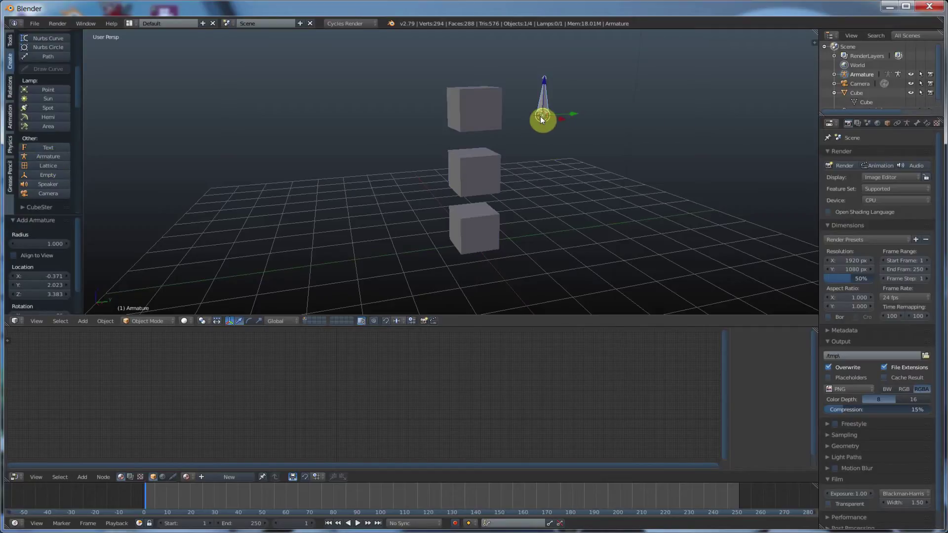
key("Delete")
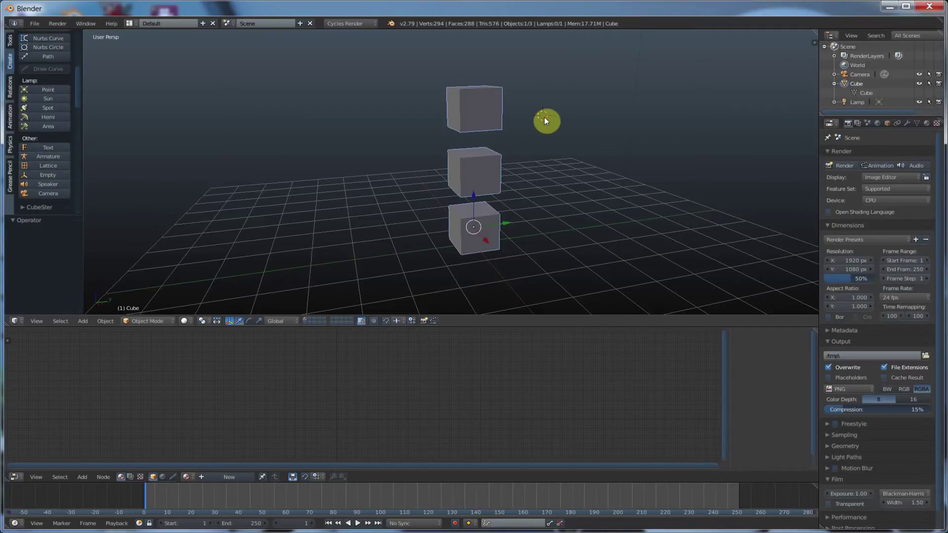
- Snap the 3D cursor to the world origin and add a new armature there
left_click(104, 322)
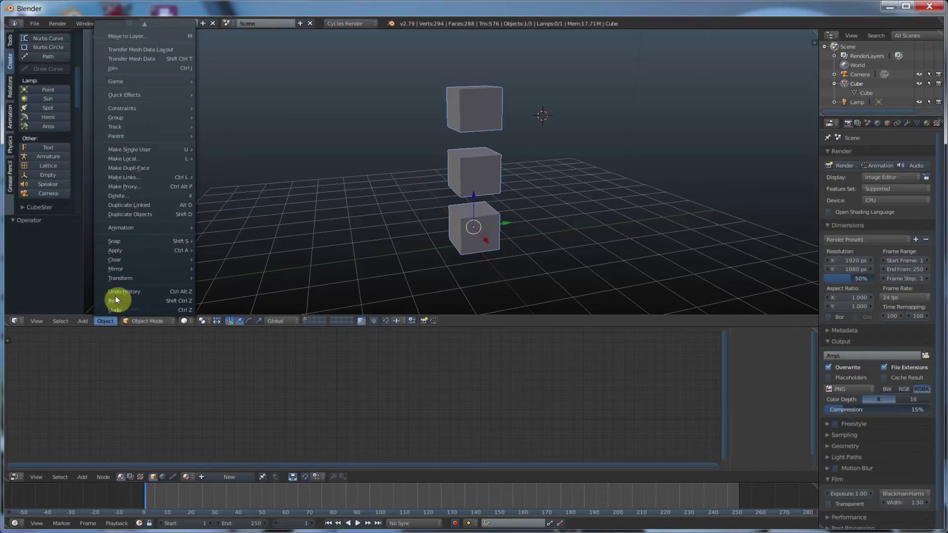
left_click(136, 241)
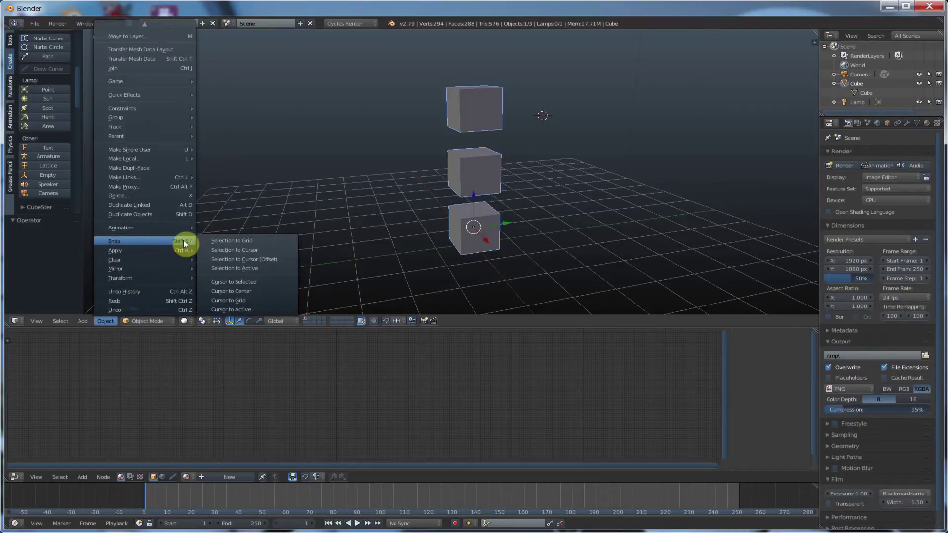
left_click(223, 292)
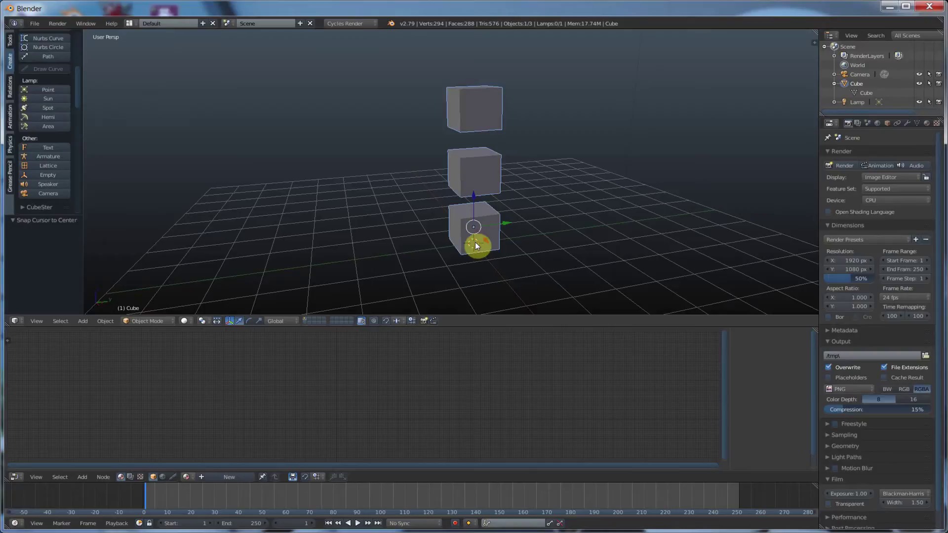
left_click(48, 161)
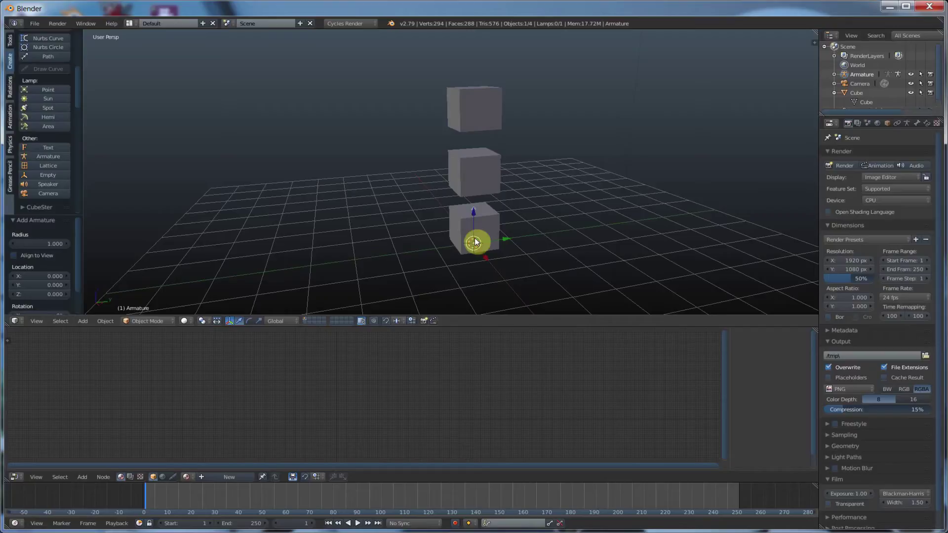
- Snap the 3D cursor to the armature via Object > Snap
left_click(104, 322)
mouse_move(130, 240)
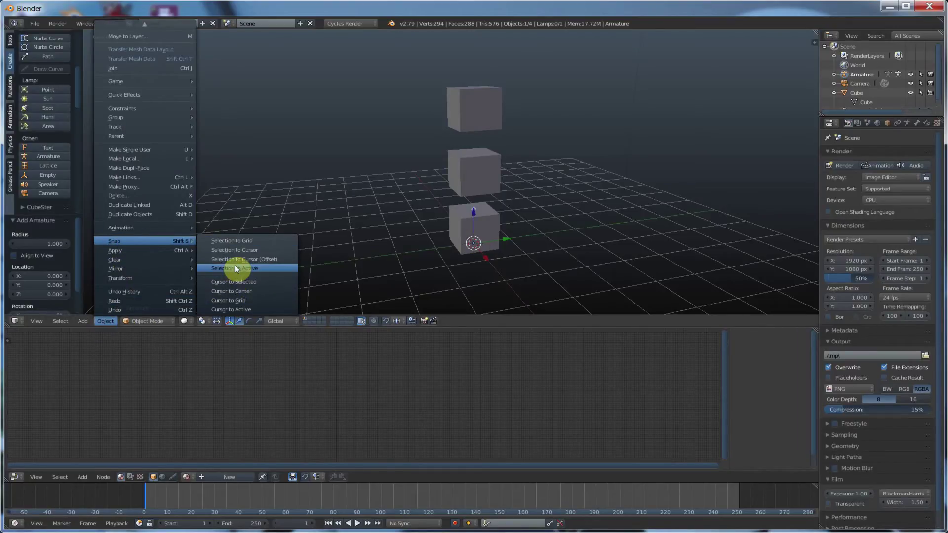
left_click(263, 283)
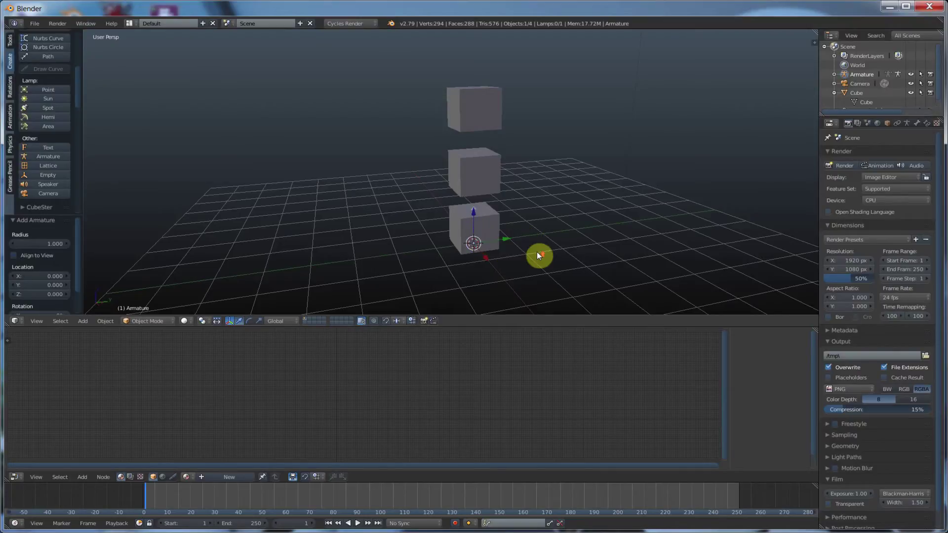
scroll(537, 252, "up", 3)
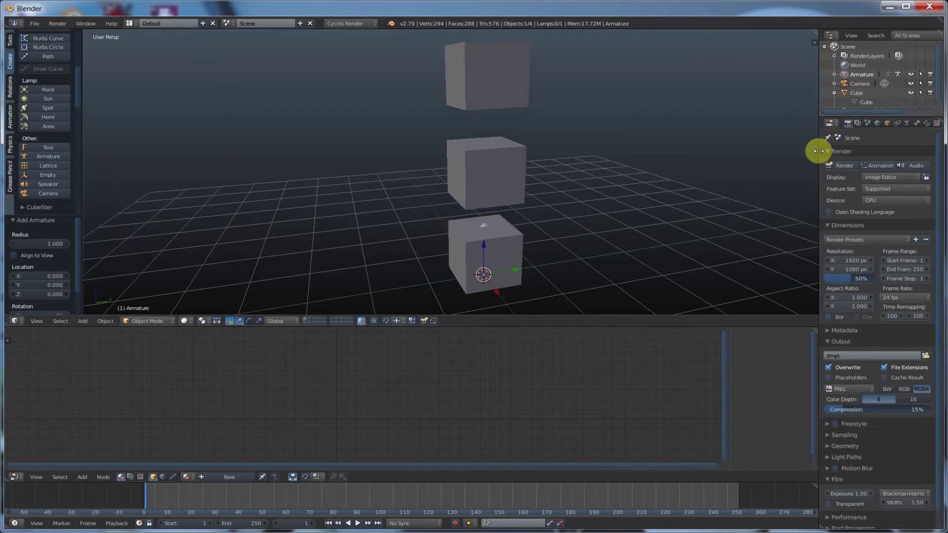
- Widen the Properties editor and enable X-Ray in the Armature data Display settings
left_click_drag(819, 150, 801, 154)
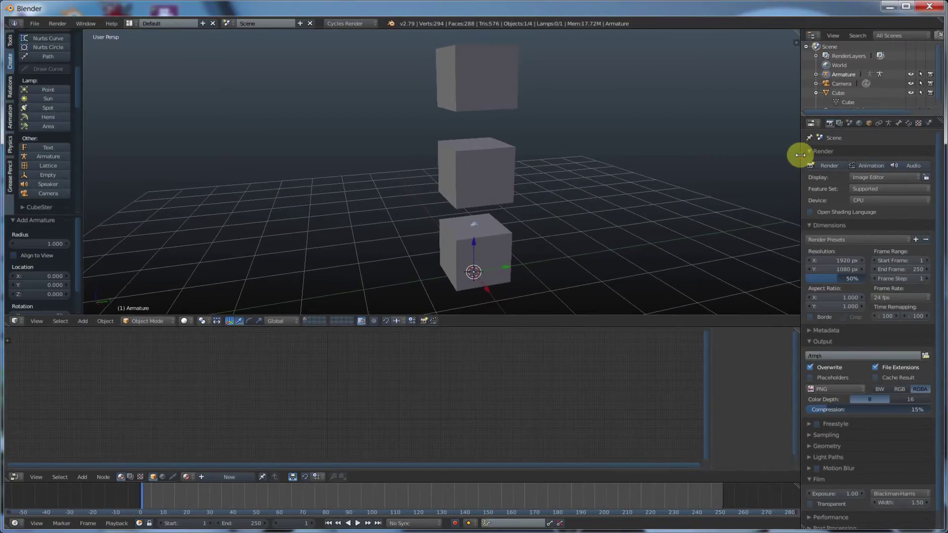
left_click(888, 124)
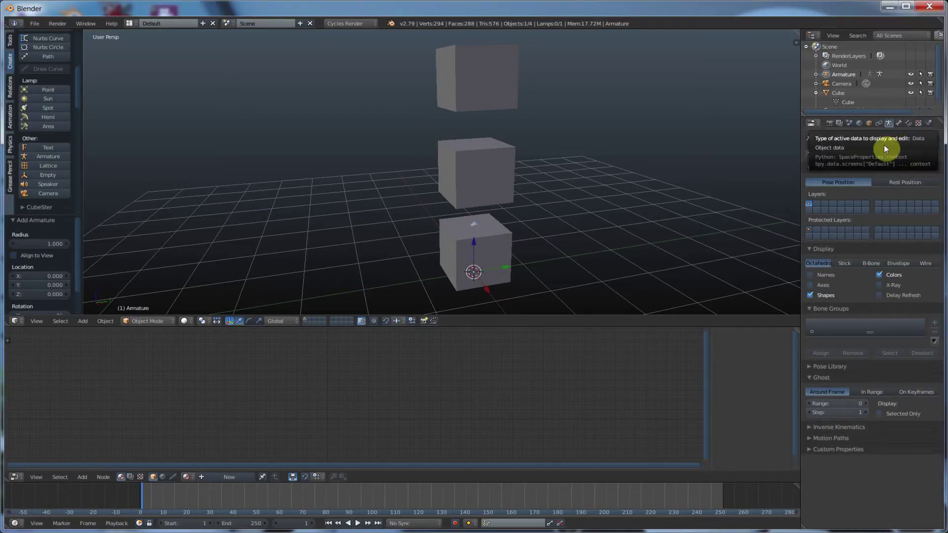
left_click(882, 285)
middle_click_drag(470, 235, 558, 232)
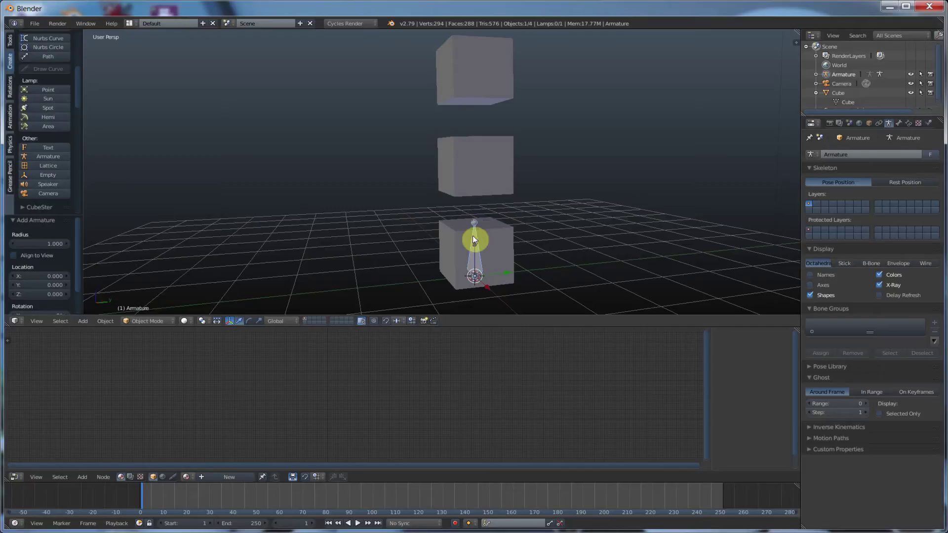
- Parent the cube mesh to the armature using Ctrl+P > With Empty Groups
left_click(505, 173)
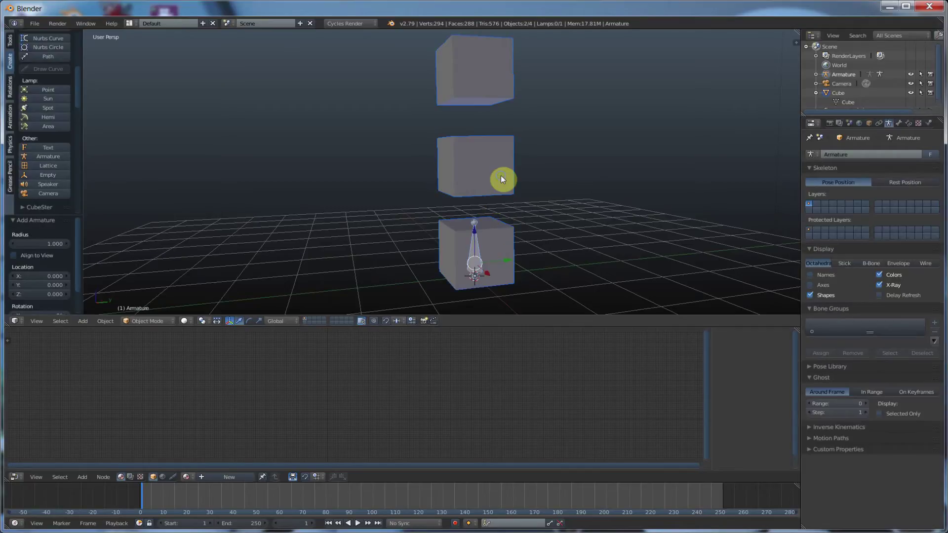
right_click(469, 271, "shift")
key("ctrl+p")
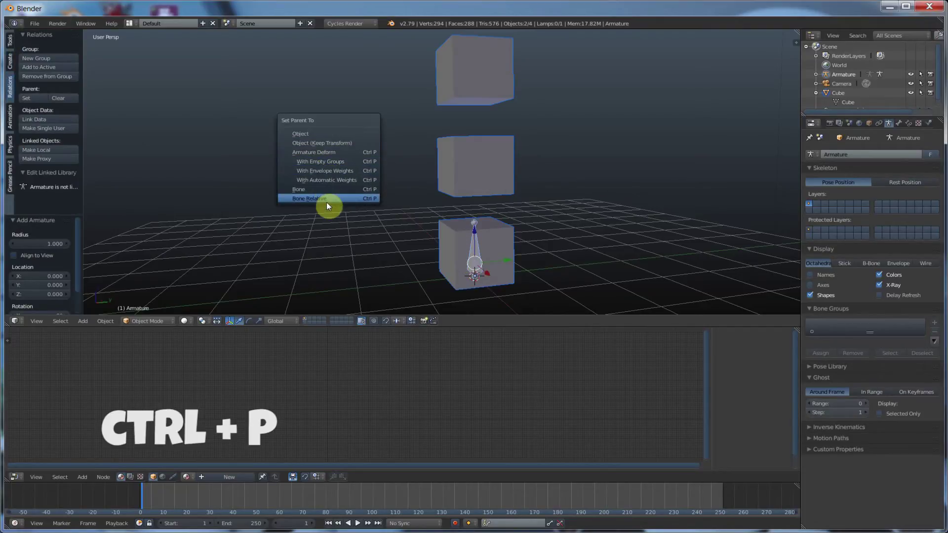
left_click(318, 163)
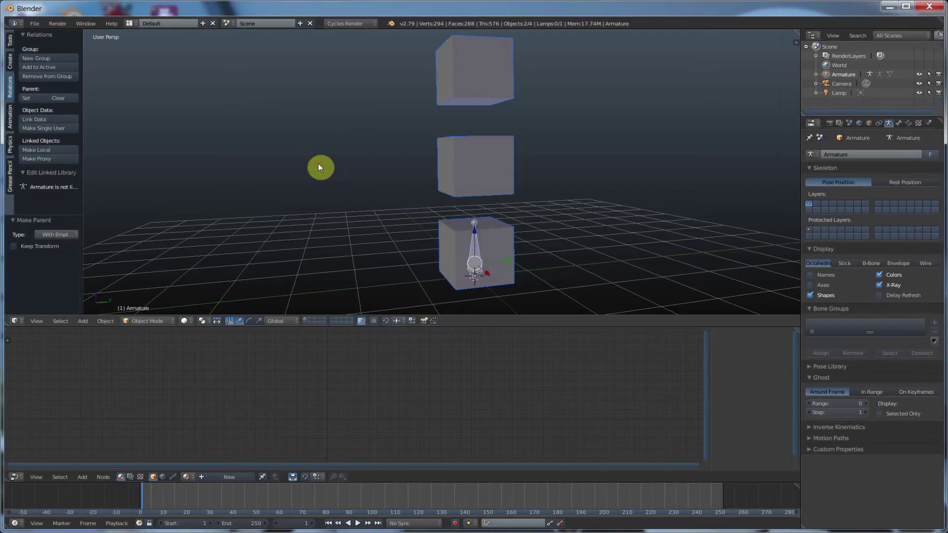
- Test-rotate the armature, undo it, and expand Armature in the Outliner
key("r")
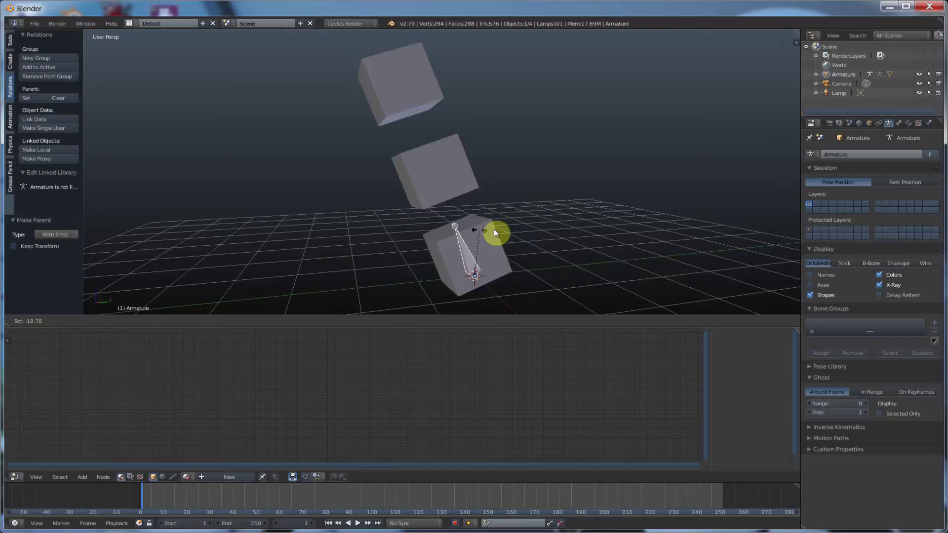
left_click(497, 230)
key("ctrl+z")
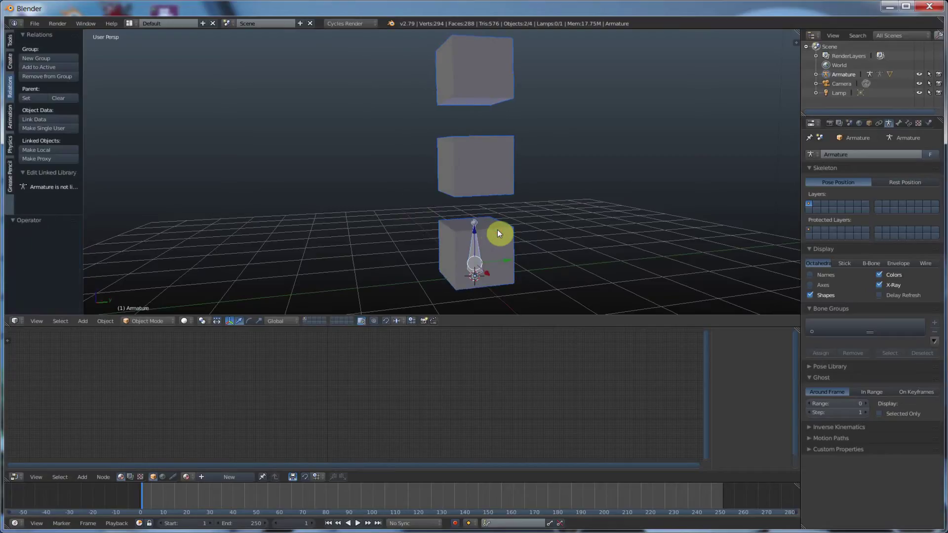
left_click(816, 75)
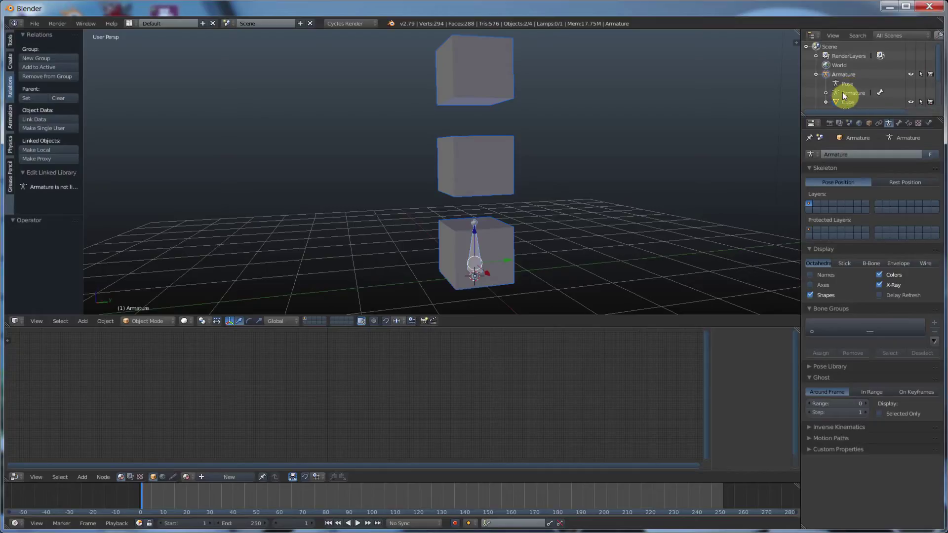
- Browse the Armature hierarchy in the Outliner, then remove the cube's Armature modifier
left_click(825, 93)
scroll(834, 92, "down", 1)
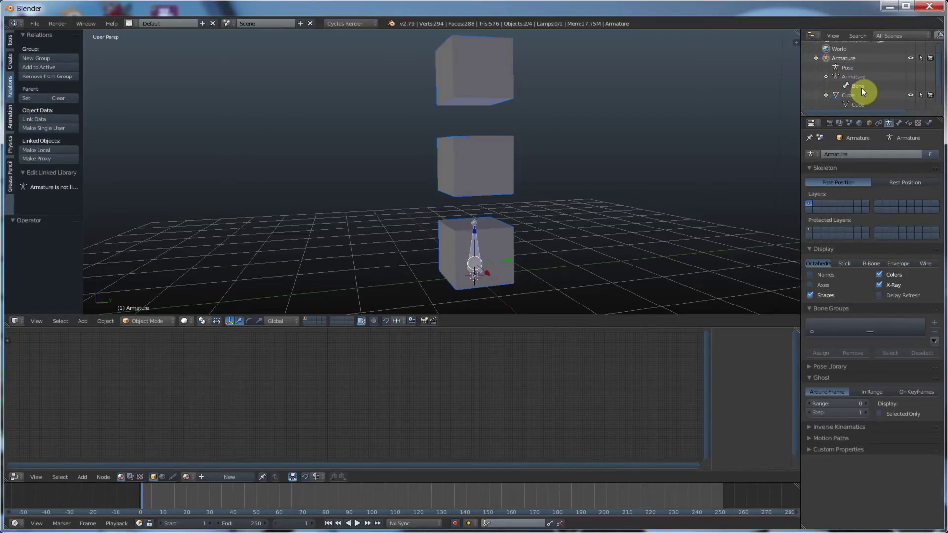
left_click(815, 58)
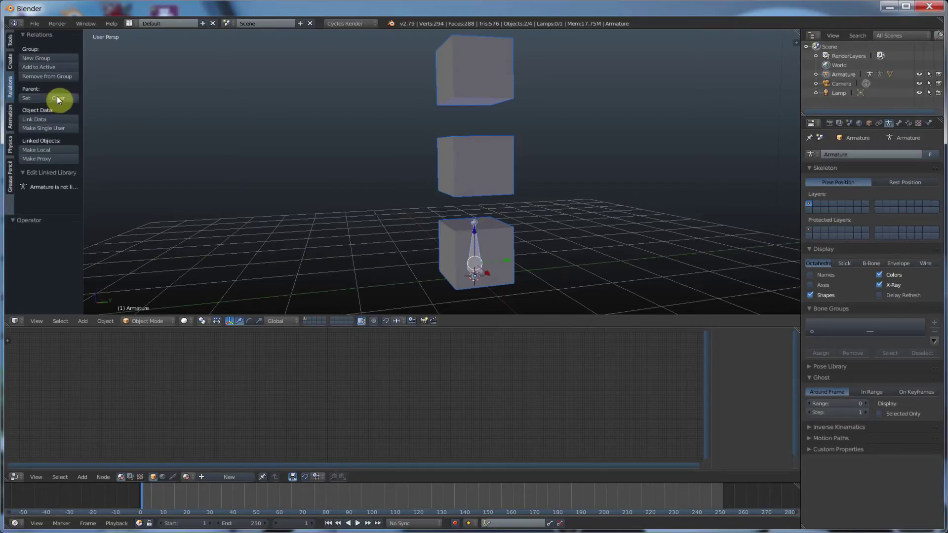
right_click(495, 173)
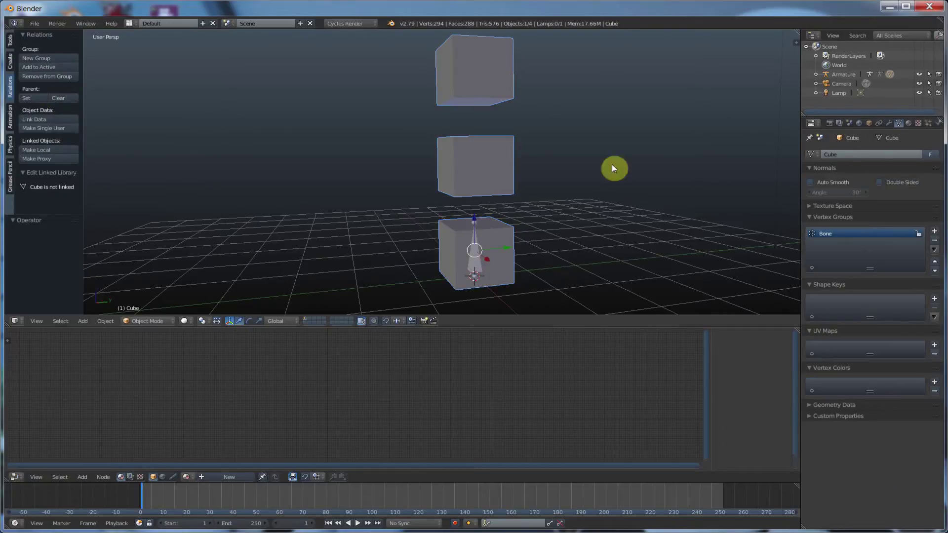
left_click(890, 123)
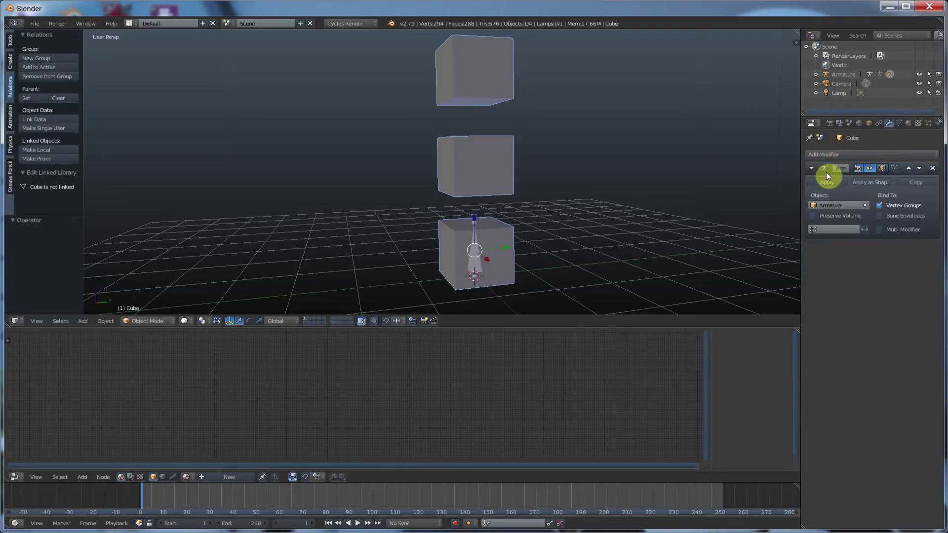
left_click(933, 169)
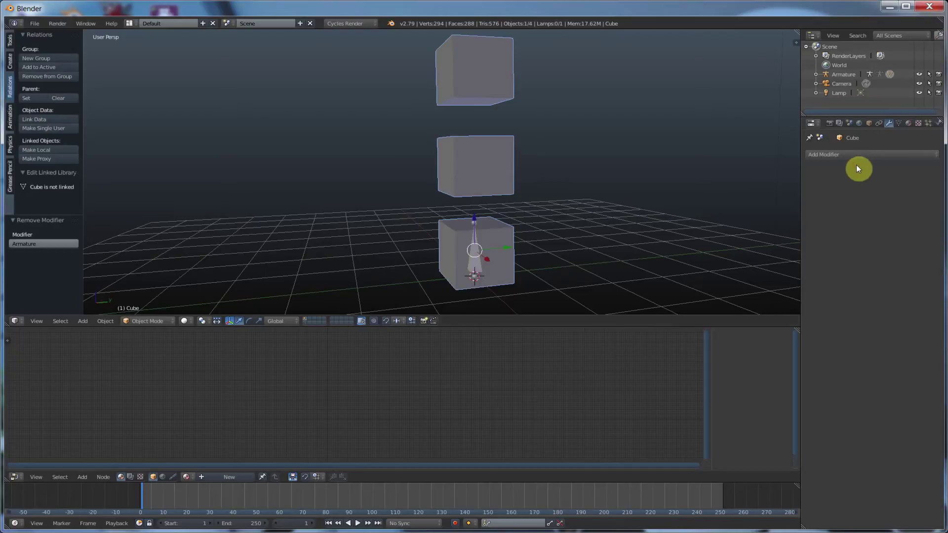
- Test-rotate the armature, cancel, and open the Relations clear-parent options
right_click(475, 264)
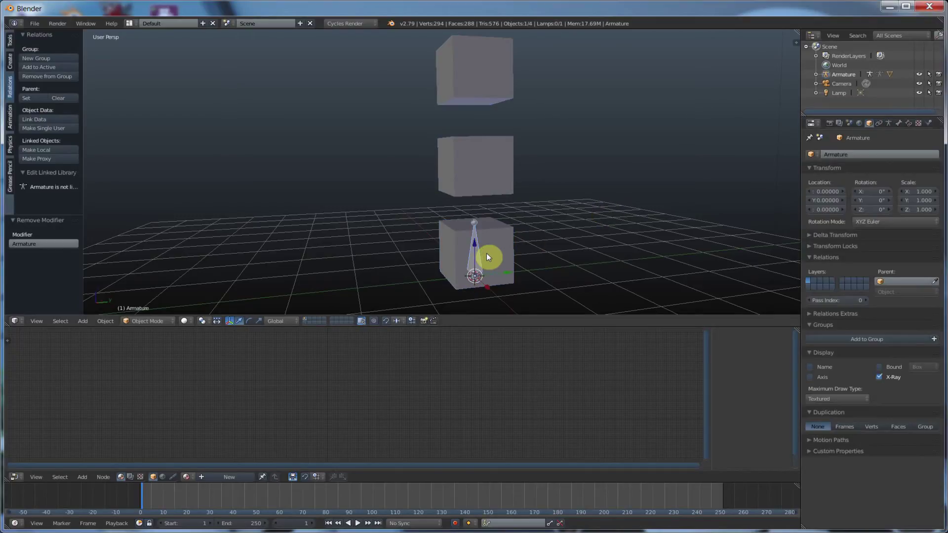
key("r")
key("Escape")
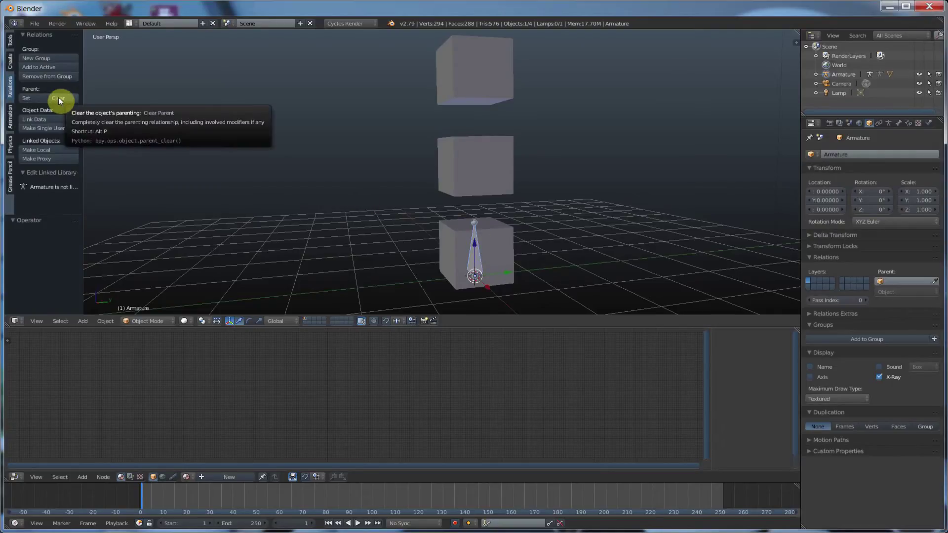
left_click(58, 97)
left_click(130, 128)
- Unparent the cube mesh from the armature with Parent Clear > Clear Parent
right_click(489, 247)
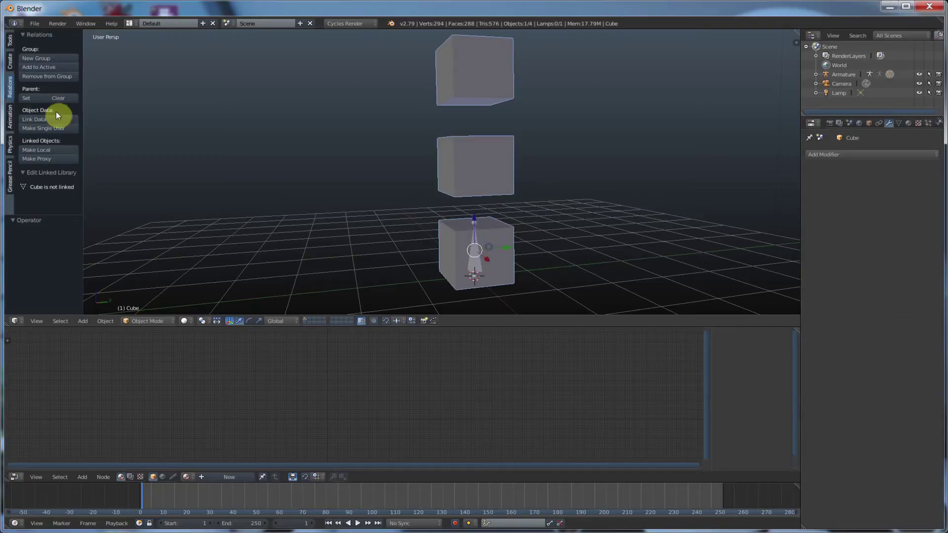
left_click(55, 99)
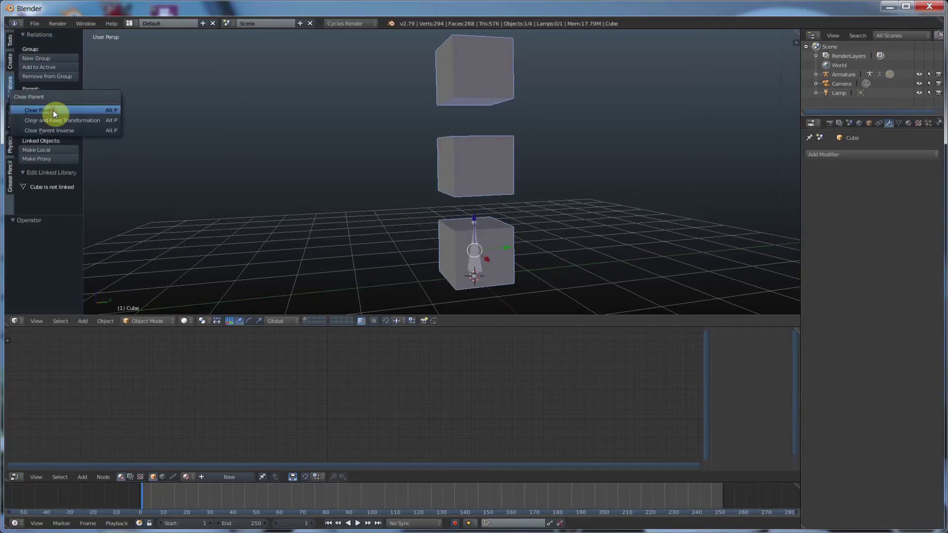
left_click(53, 110)
left_click(553, 241)
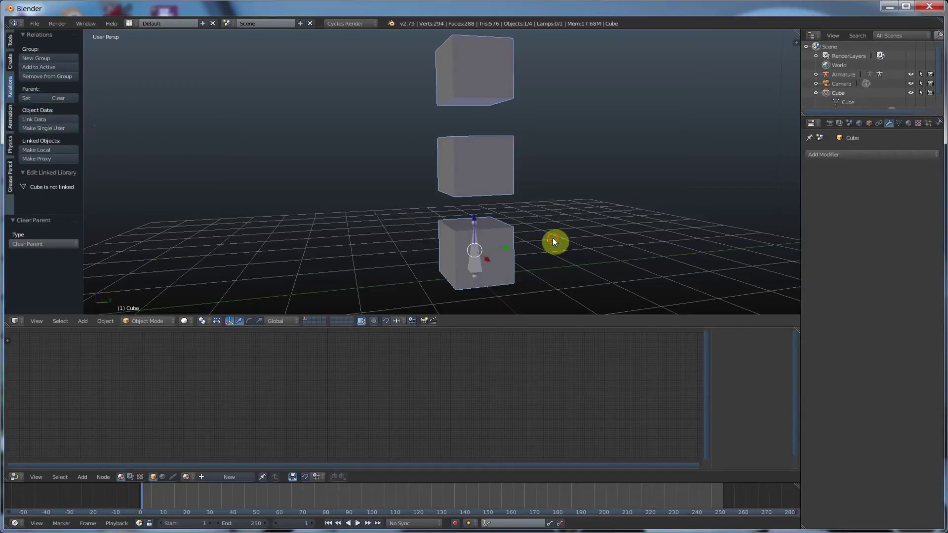
- Rotate the armature slightly, then reset its rotation to zero with Alt+R
right_click(473, 261)
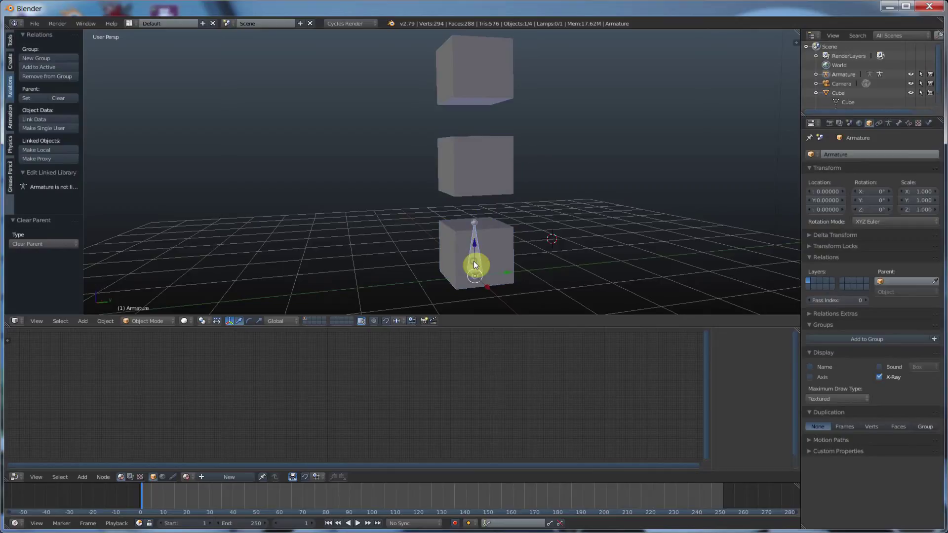
key("r")
left_click(476, 220)
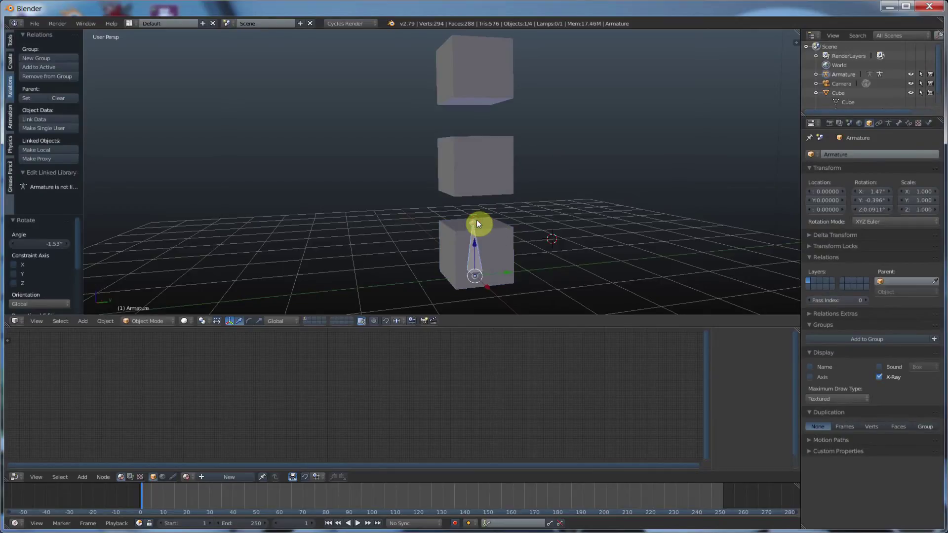
key("alt+r")
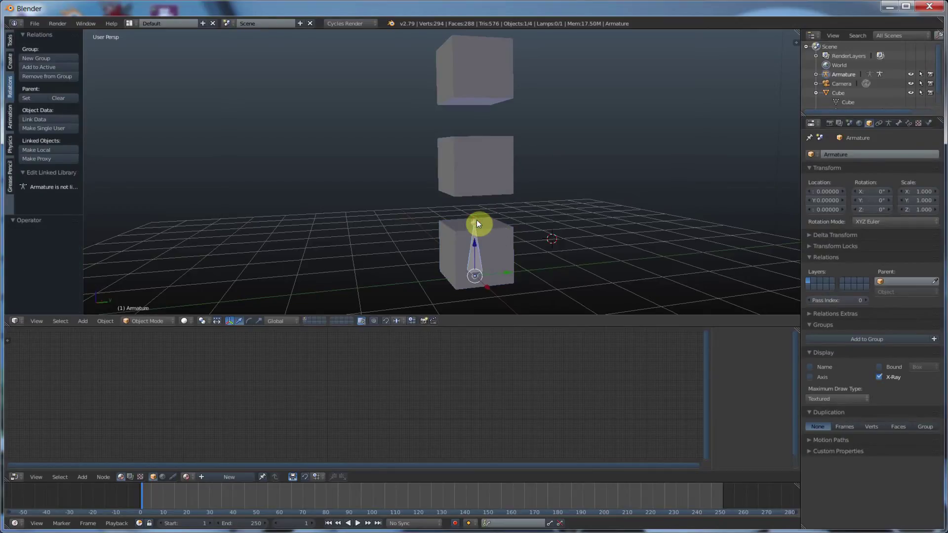
- Snap the 3D cursor to the world origin
left_click(101, 321)
mouse_move(128, 241)
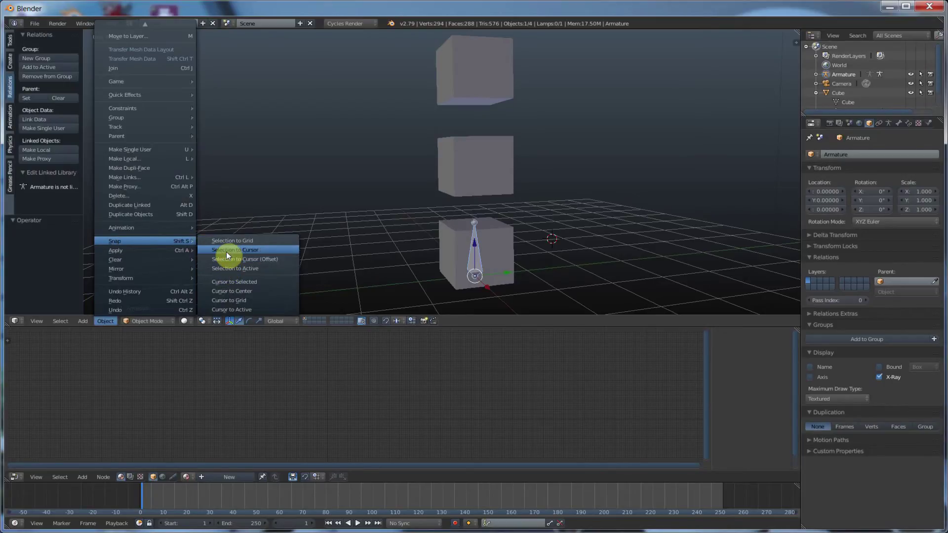
left_click(223, 290)
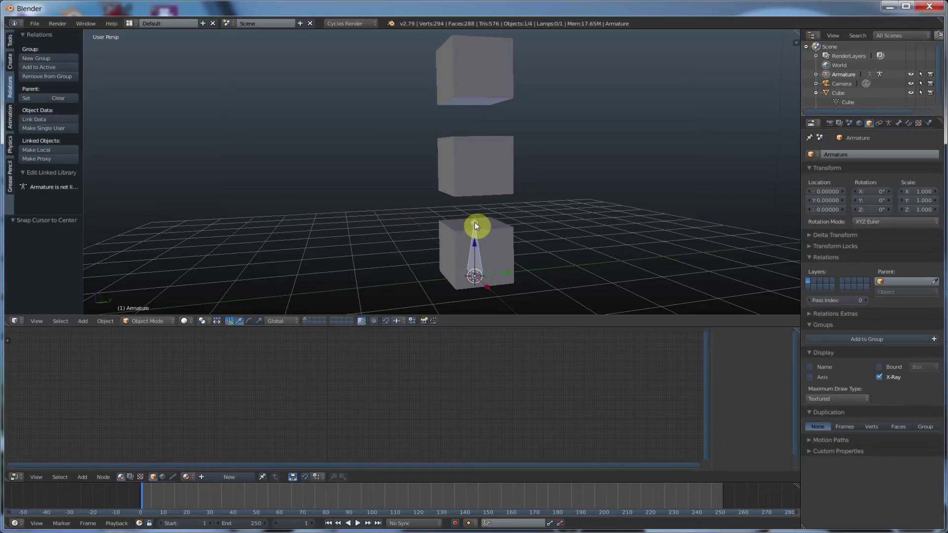
- In Edit Mode, extrude two chained bones up to the middle and top cubes' tops, then leave Edit Mode
left_click(136, 321)
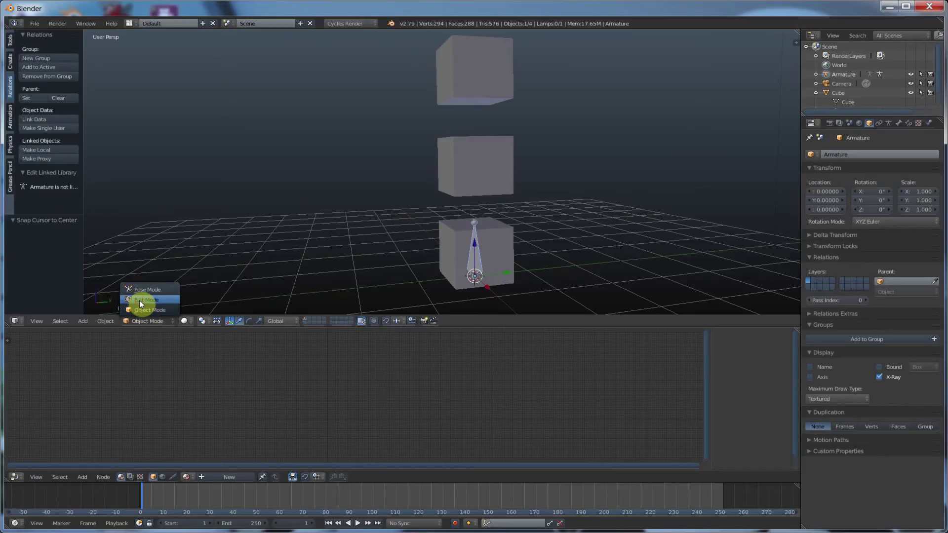
left_click(139, 300)
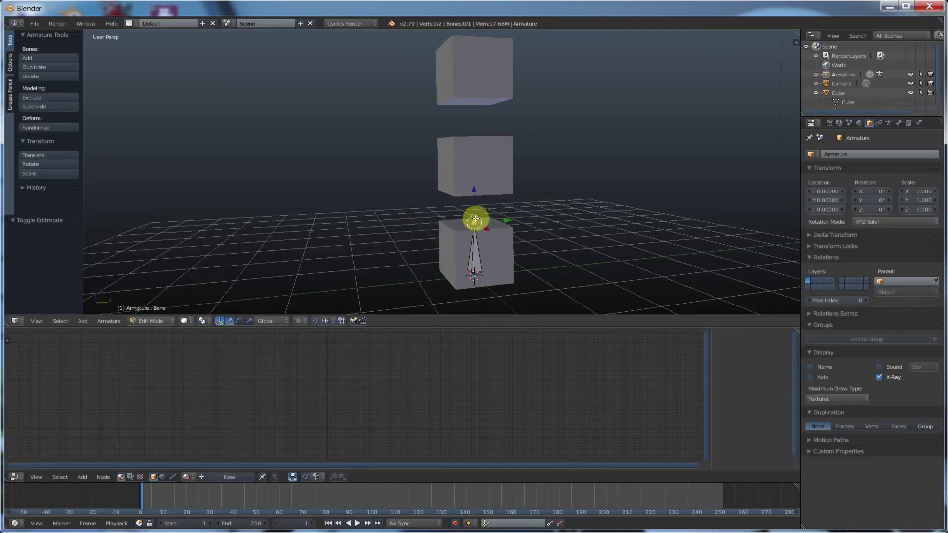
left_click(38, 98)
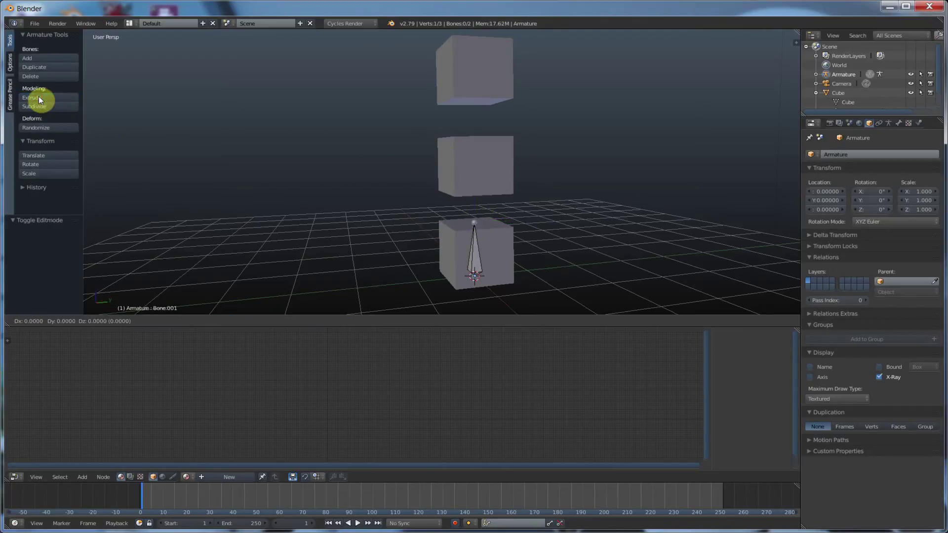
left_click(39, 301)
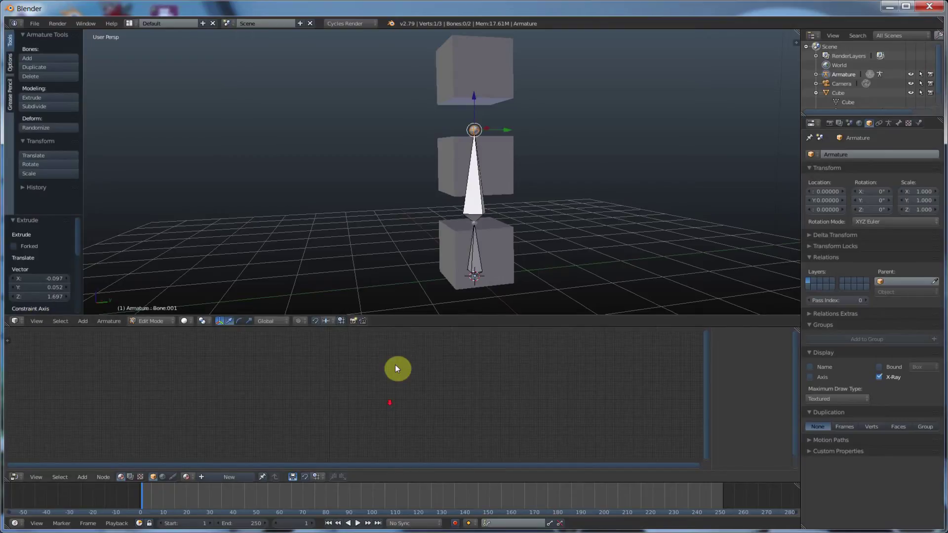
middle_click_drag(365, 223, 262, 202)
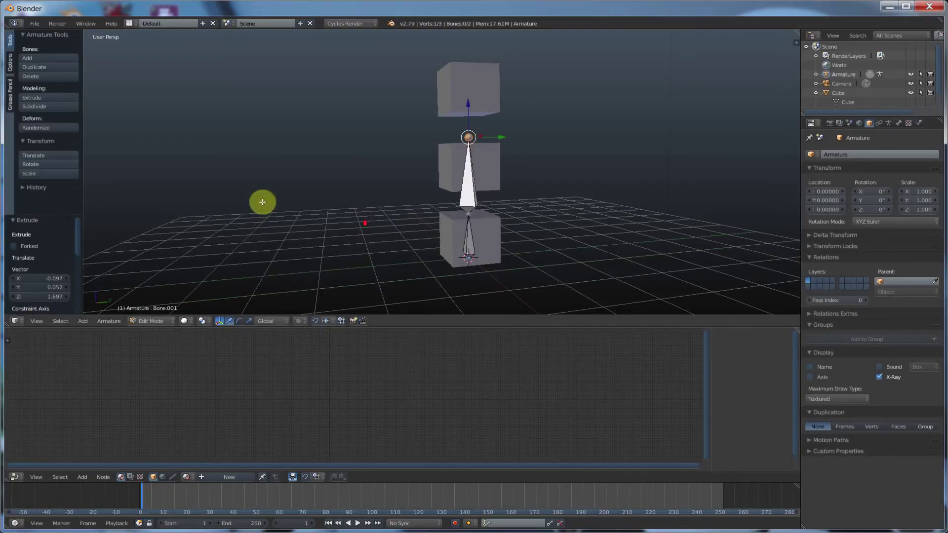
left_click(34, 97)
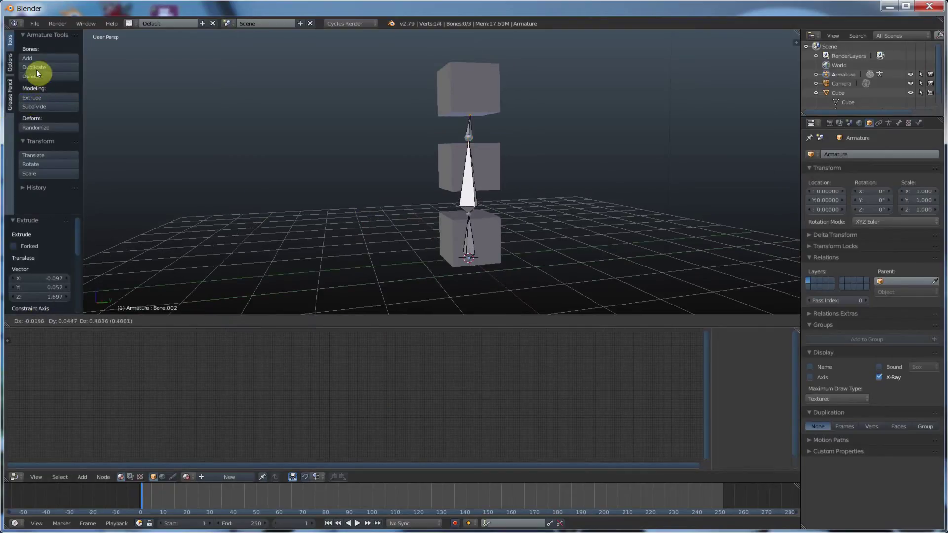
left_click(34, 315)
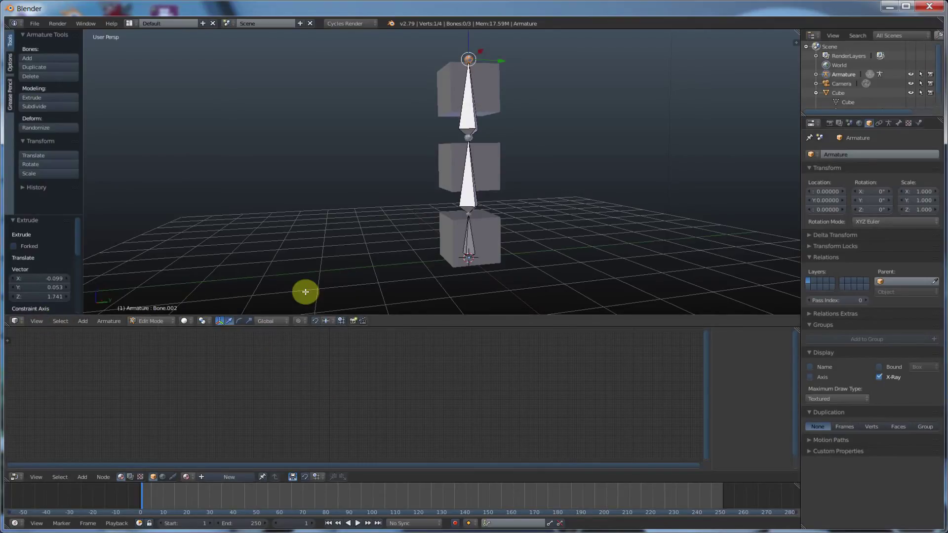
key("Tab")
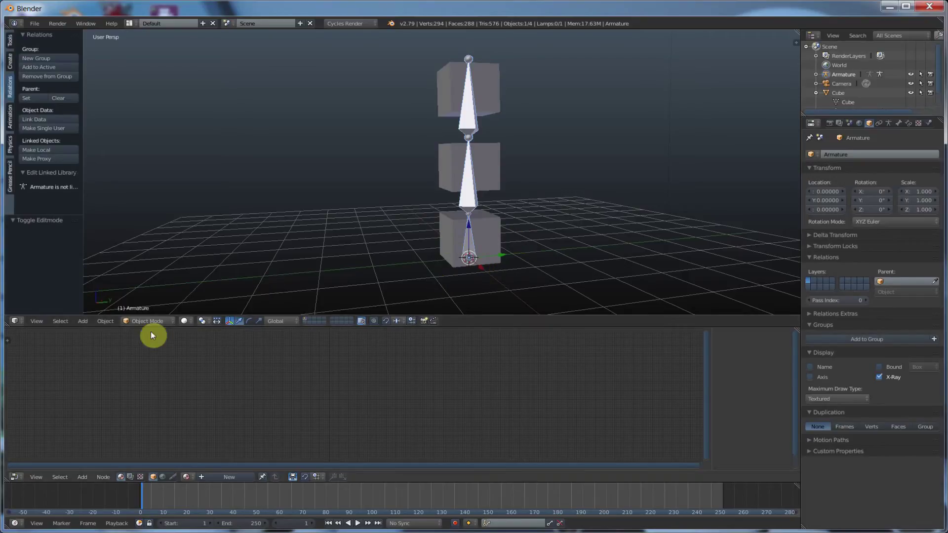
- Parent the cube mesh to the armature With Automatic Weights
middle_click_drag(552, 190, 525, 184)
right_click(489, 157)
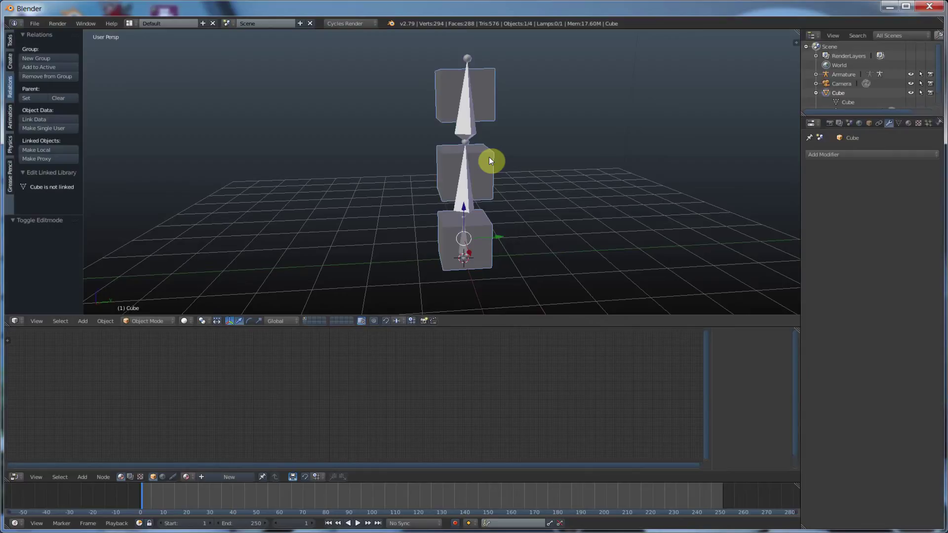
right_click(461, 254, "shift")
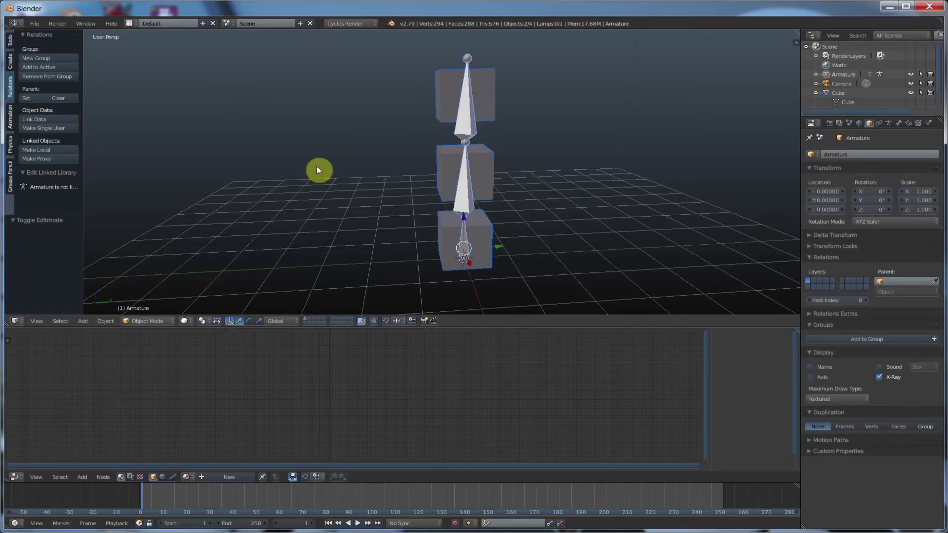
key("ctrl+p")
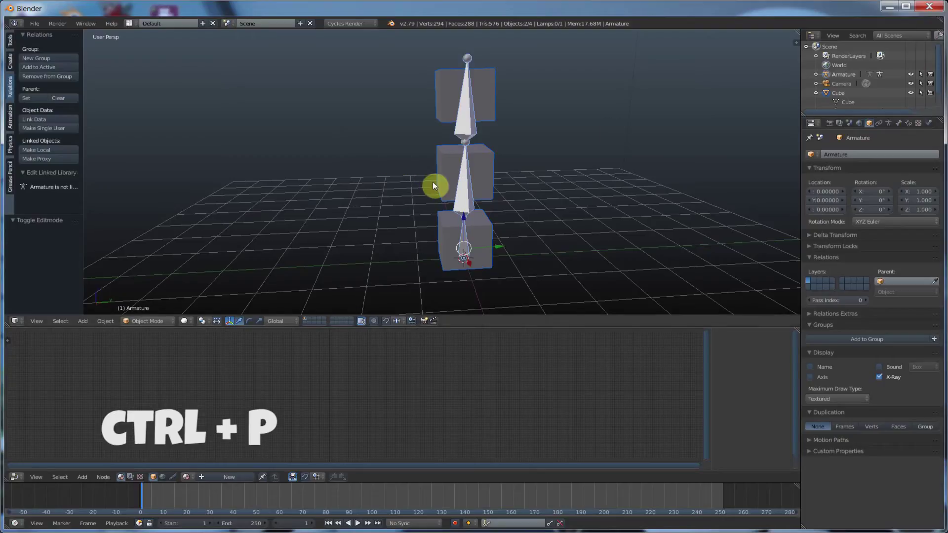
key("ctrl+p")
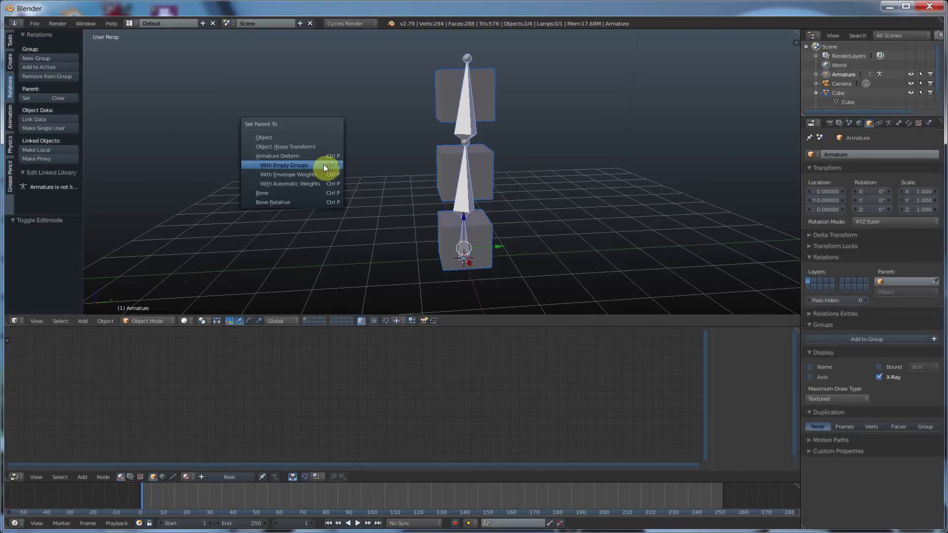
left_click(272, 184)
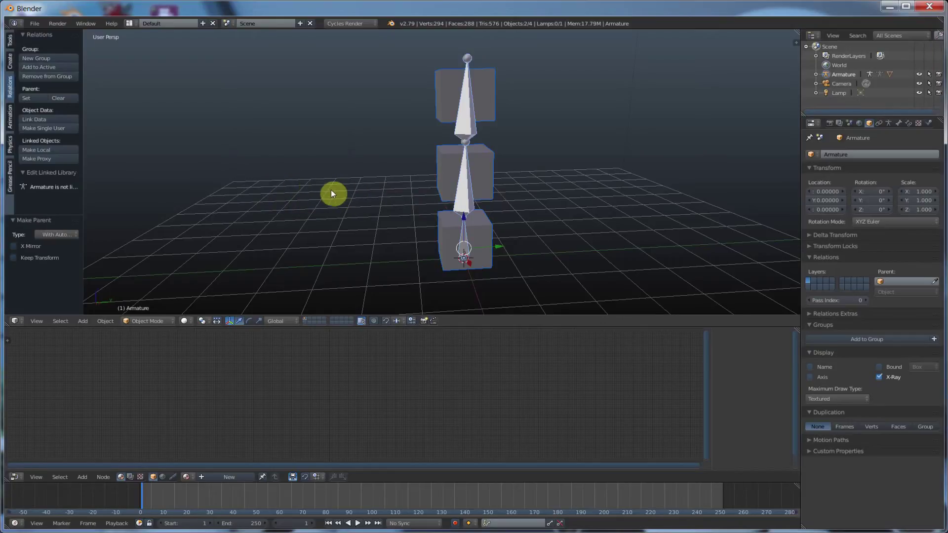
- Rotate the armature slightly to test the cube deformation
right_click(473, 238)
key("r")
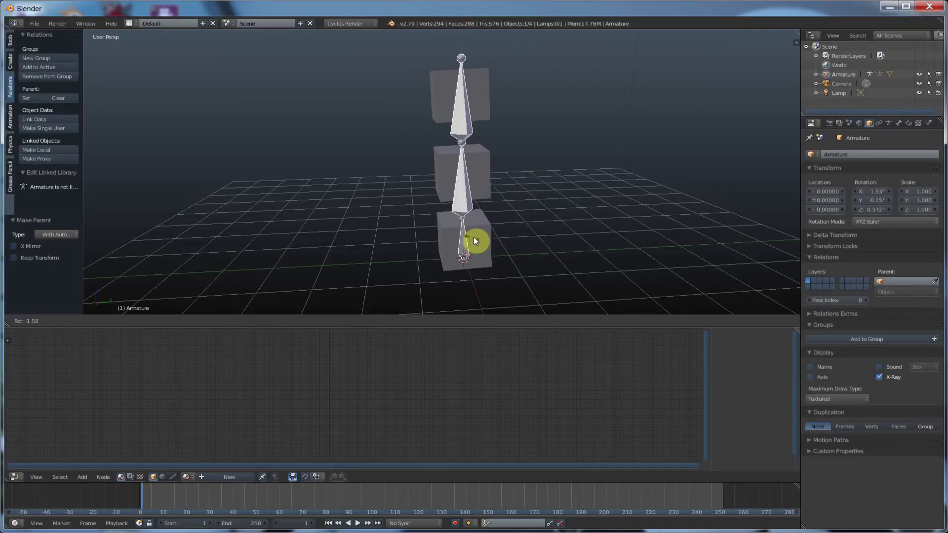
left_click(475, 233)
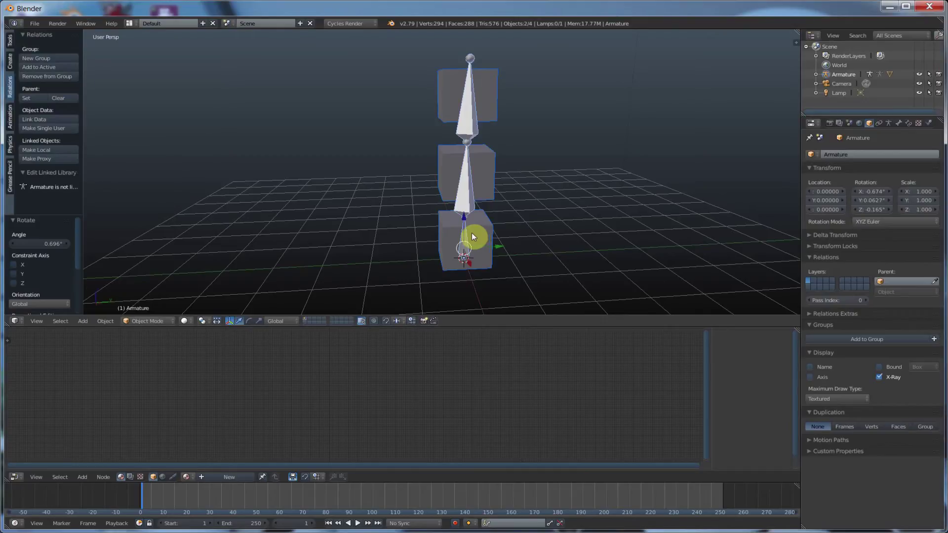
- Alternate selection between cube and armature to inspect the cube's Armature modifier
right_click(456, 197)
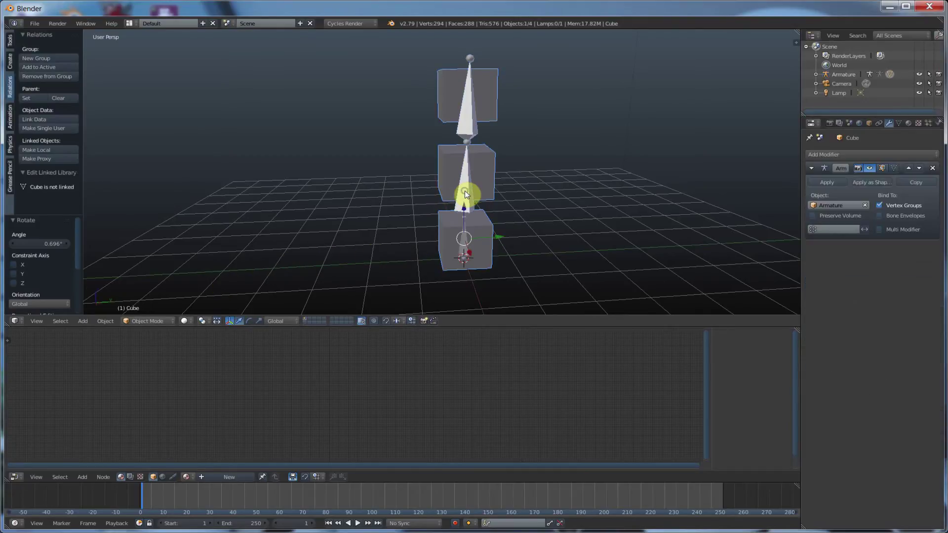
right_click(467, 203)
right_click(464, 246)
right_click(468, 208)
right_click(467, 236)
right_click(467, 186)
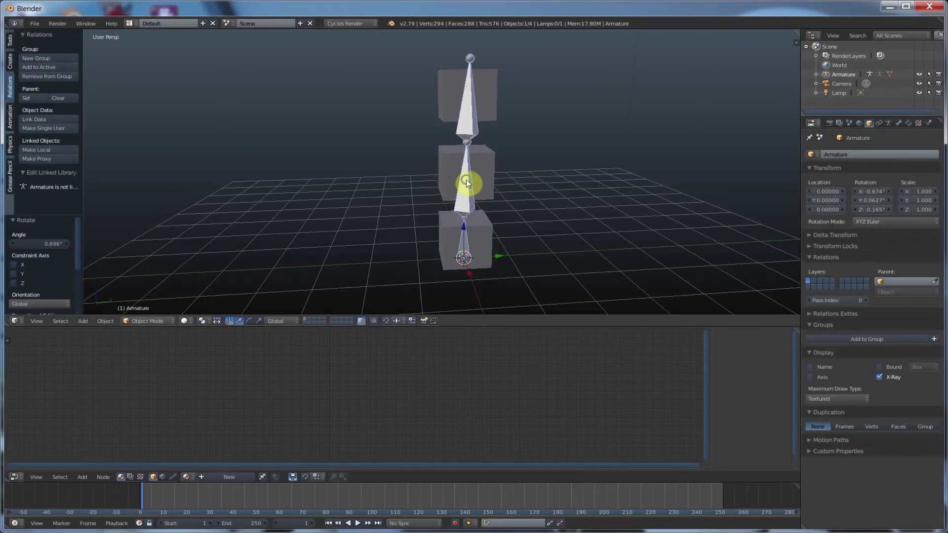
right_click(466, 179)
right_click(473, 122)
left_click(144, 321)
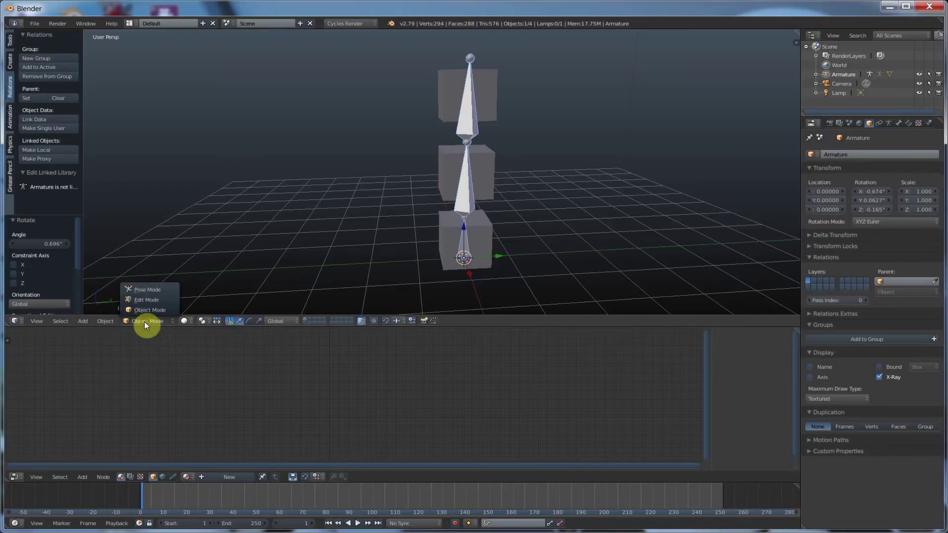
left_click(147, 289)
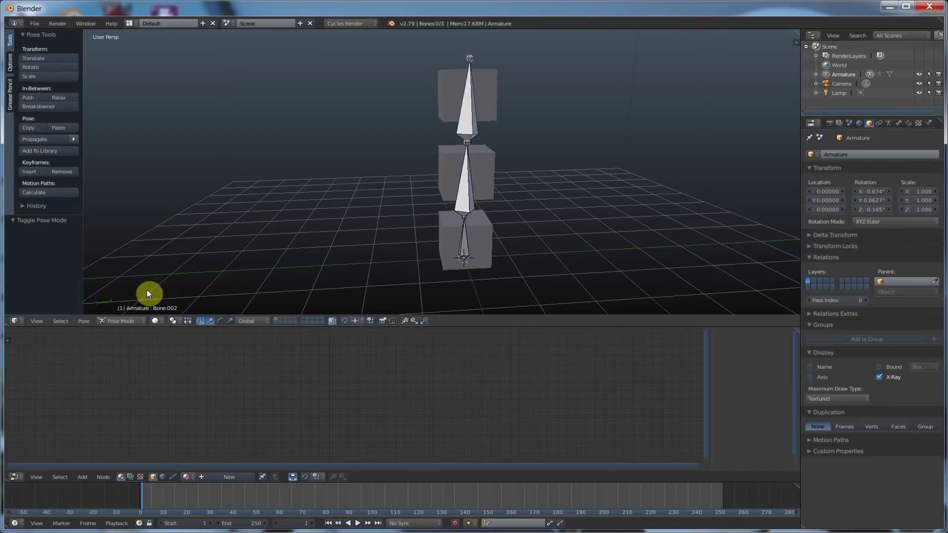
right_click(468, 200)
key("r")
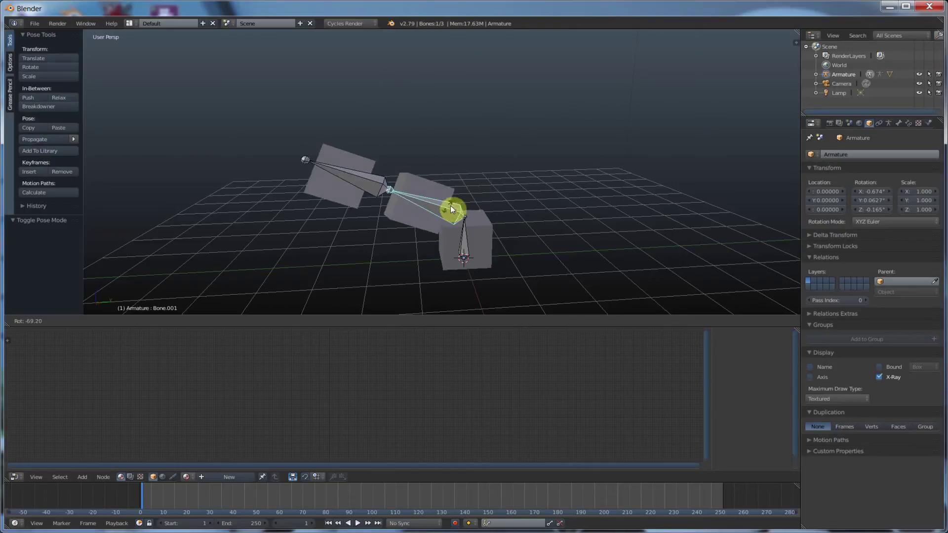
right_click(468, 201)
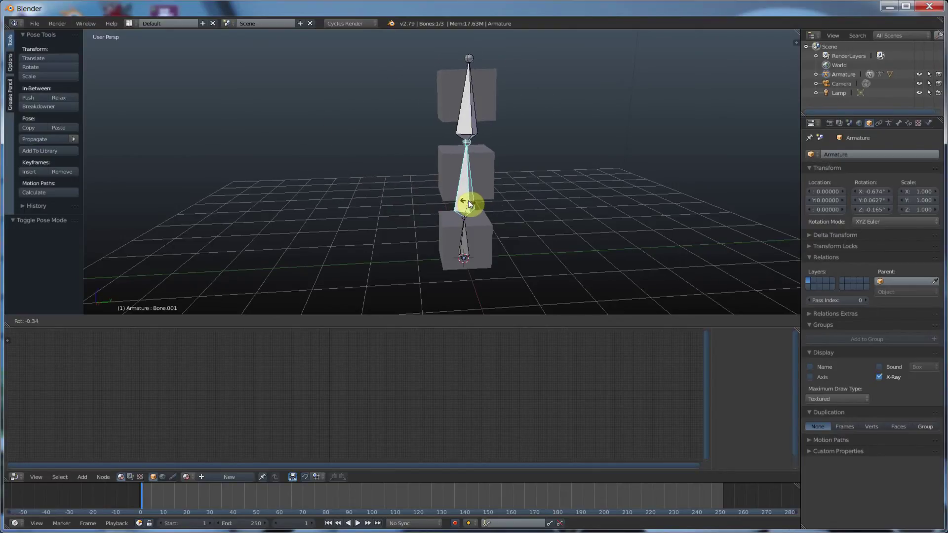
right_click(470, 121)
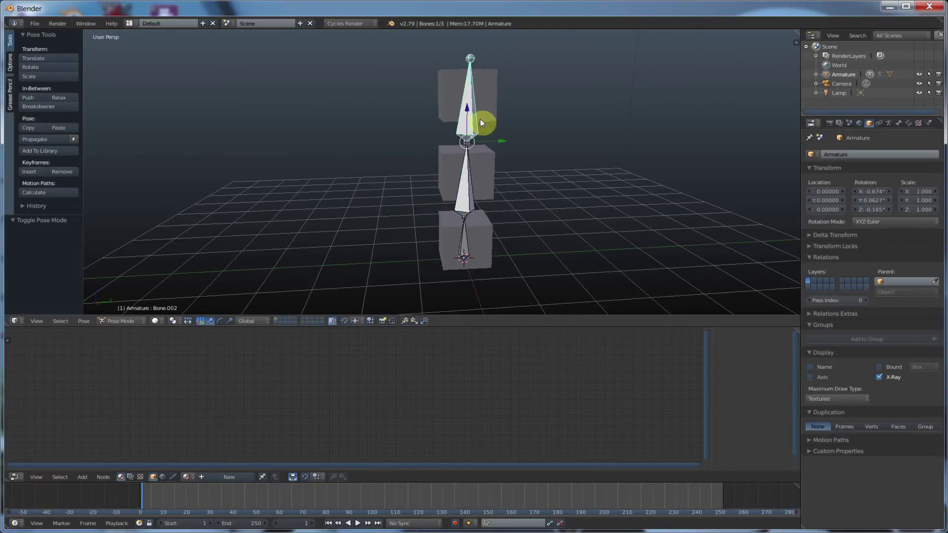
key("r")
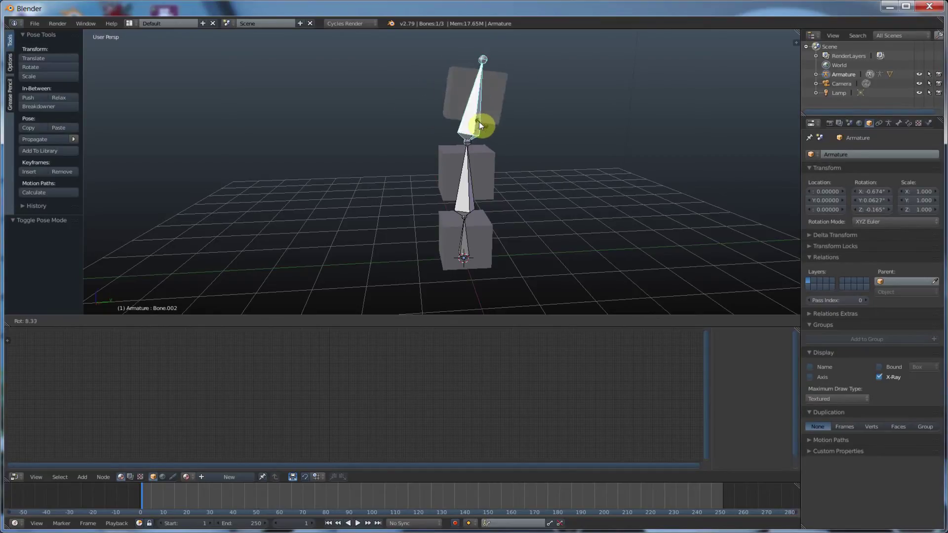
key("Escape")
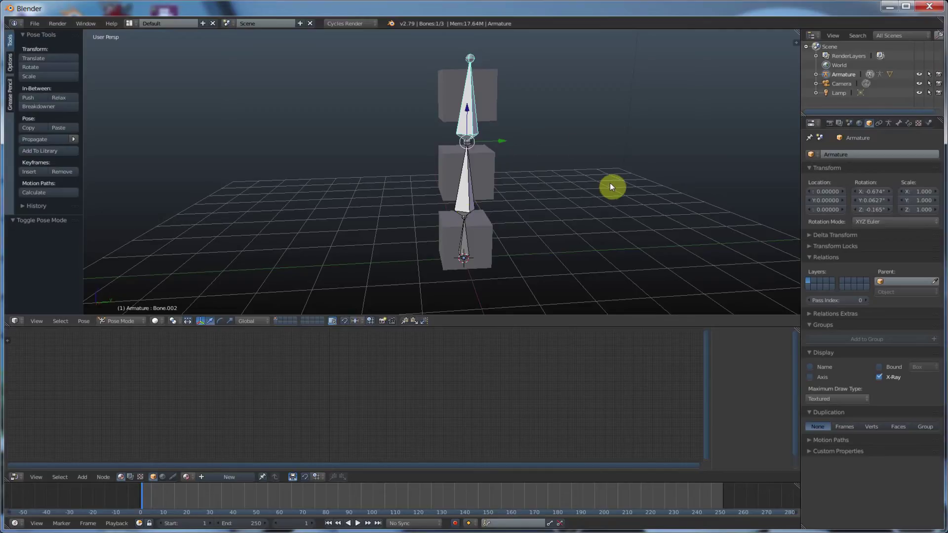
key("r")
right_click(474, 129)
right_click(478, 197)
key("r")
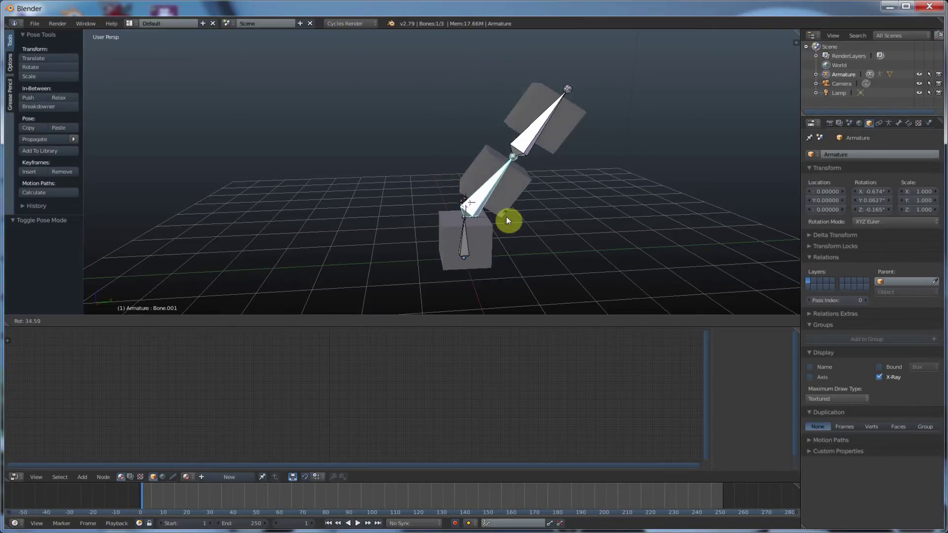
left_click(481, 206)
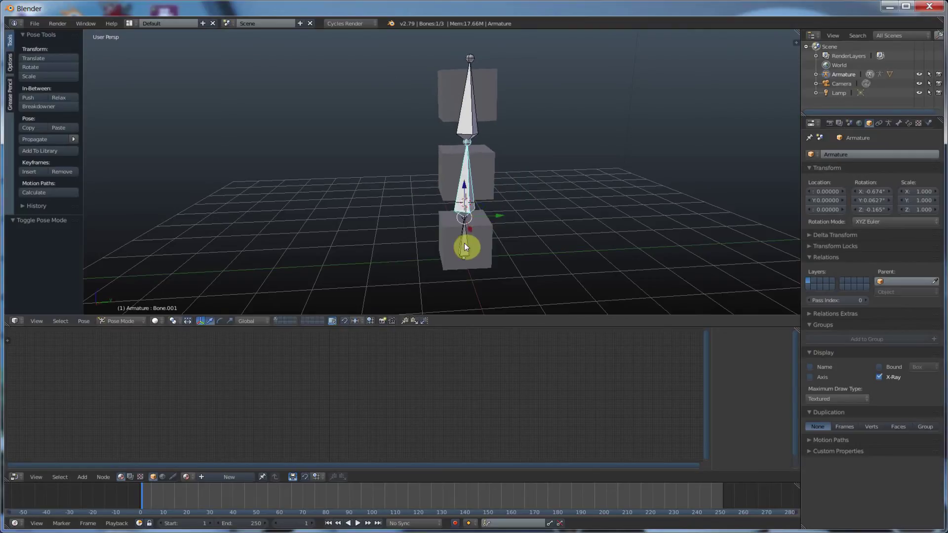
right_click(464, 243)
key("r")
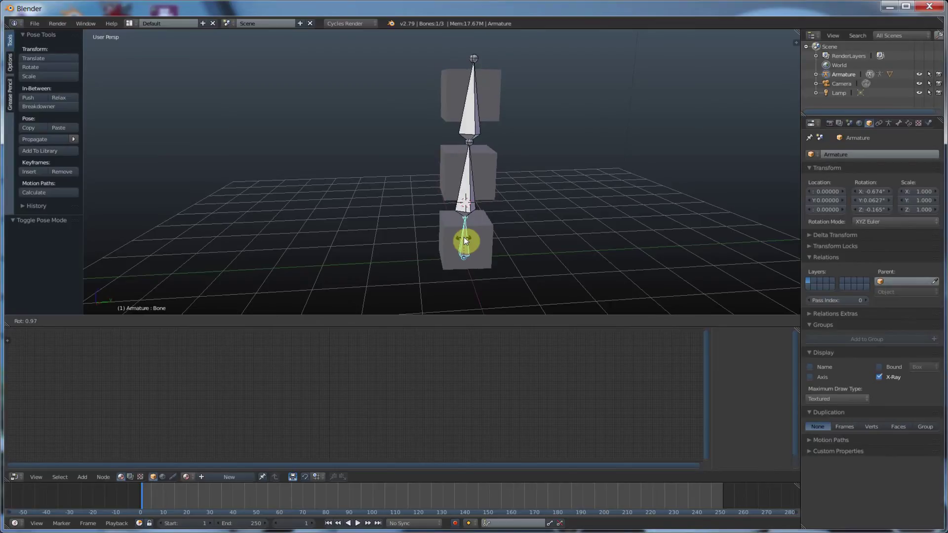
left_click(463, 238)
right_click(467, 181)
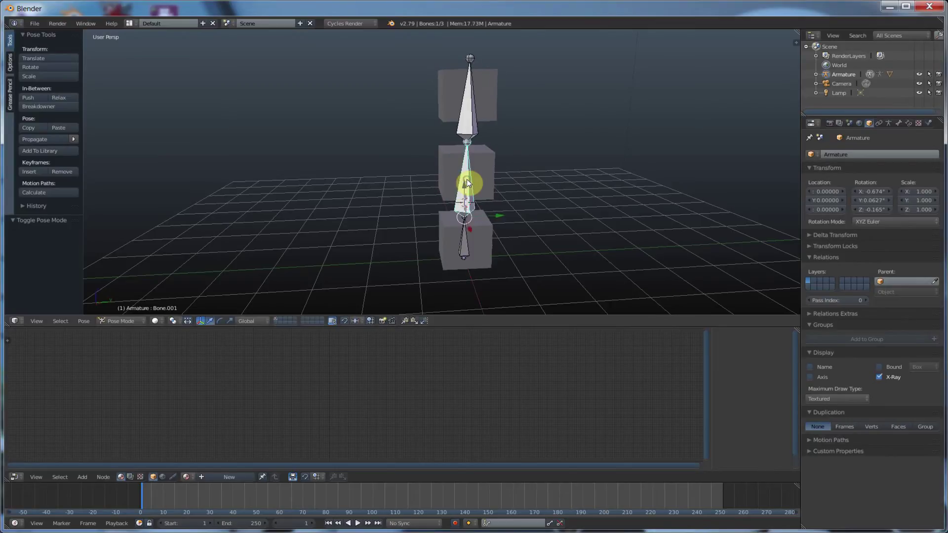
key("r")
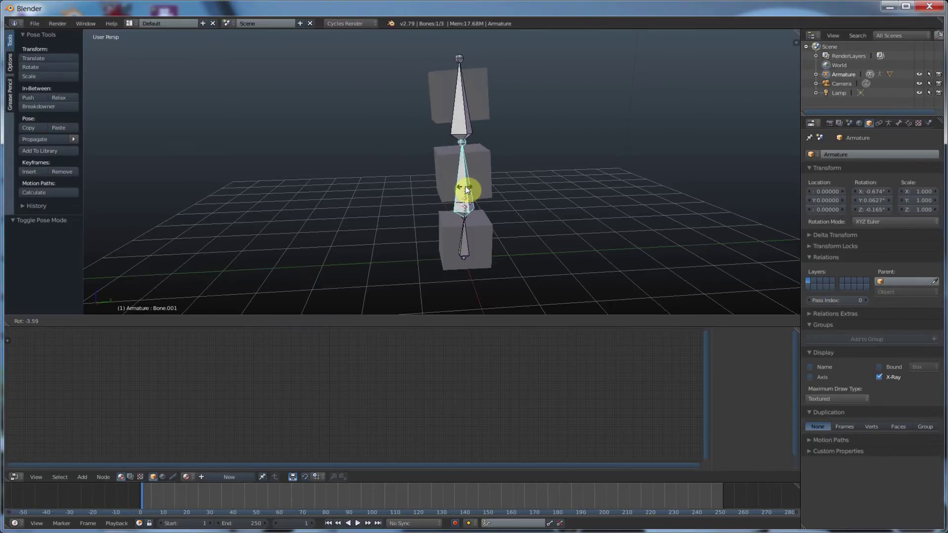
left_click(470, 124)
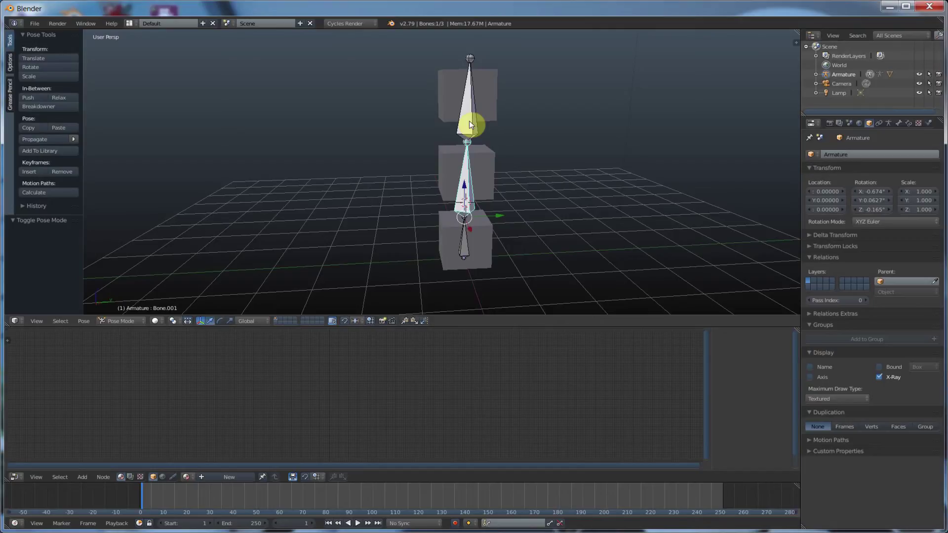
right_click(470, 124)
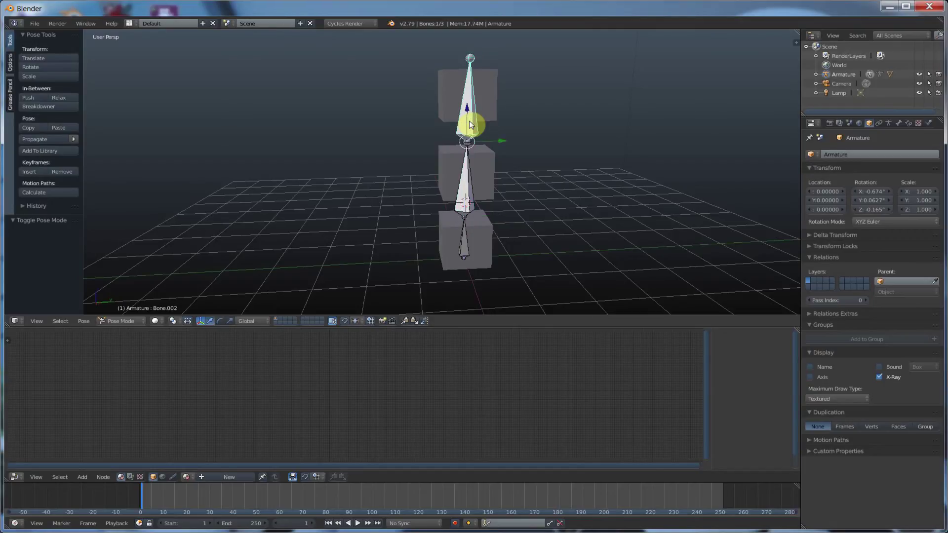
- In Edit Mode, subdivide the top bone twice into four short bones
key("Tab")
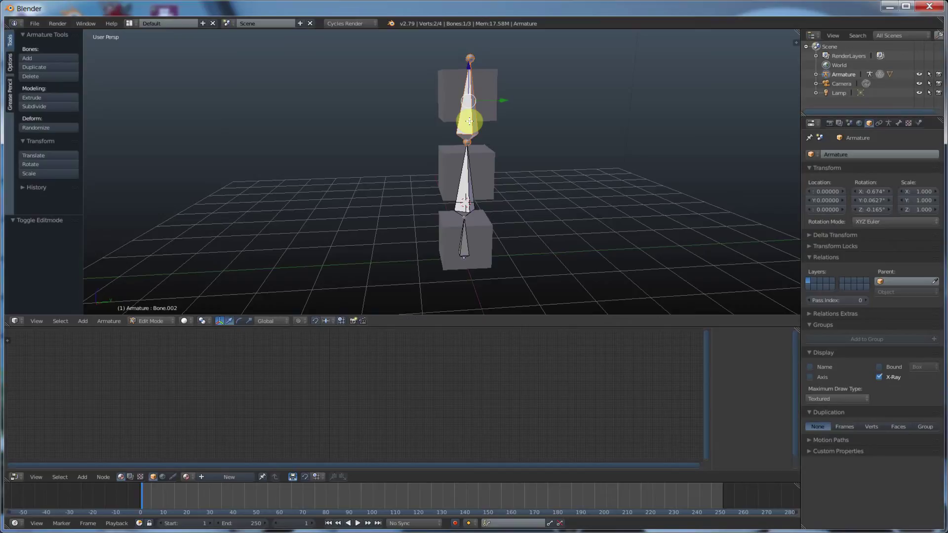
left_click(44, 106)
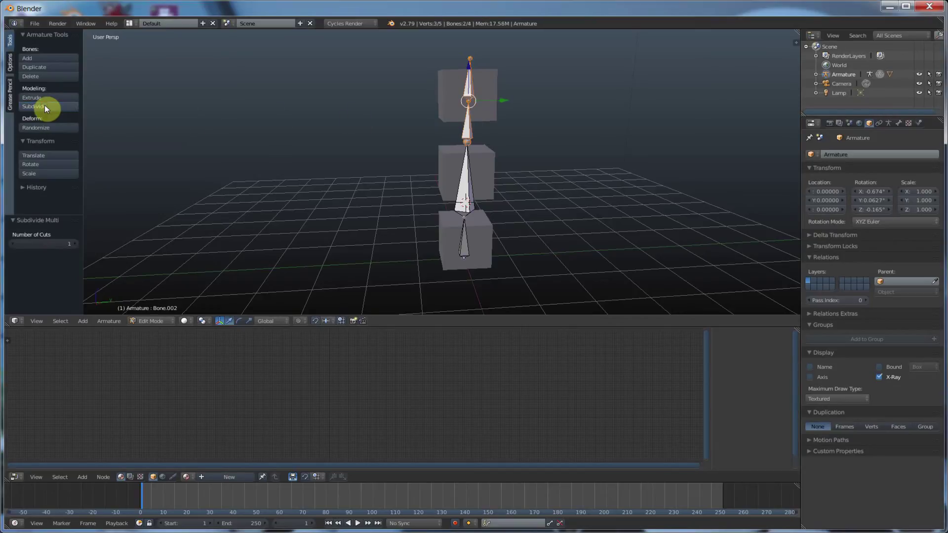
left_click(45, 106)
left_click(473, 89)
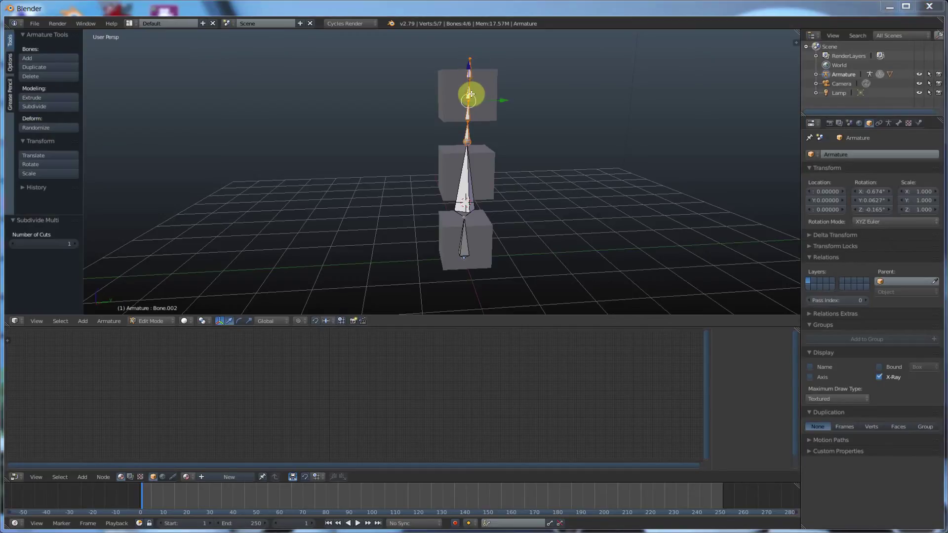
- Switch the armature to Pose Mode and test-rotate Bone.003, cancelling it
left_click(168, 320)
left_click(167, 292)
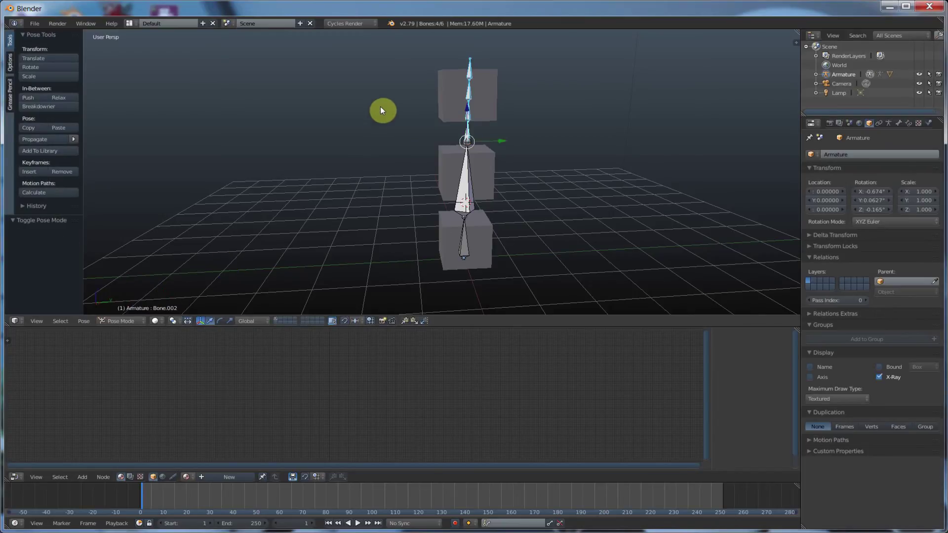
middle_click_drag(384, 132, 400, 121)
right_click(469, 104)
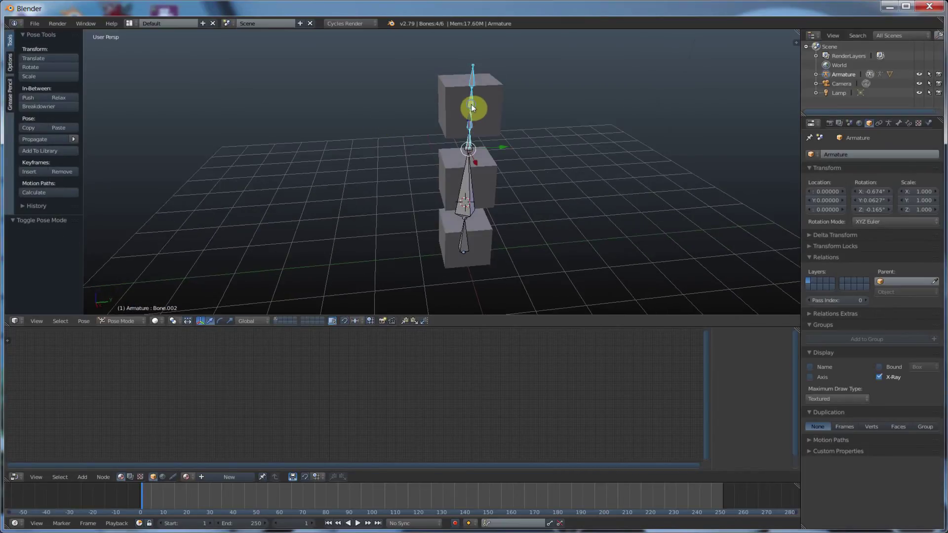
key("r")
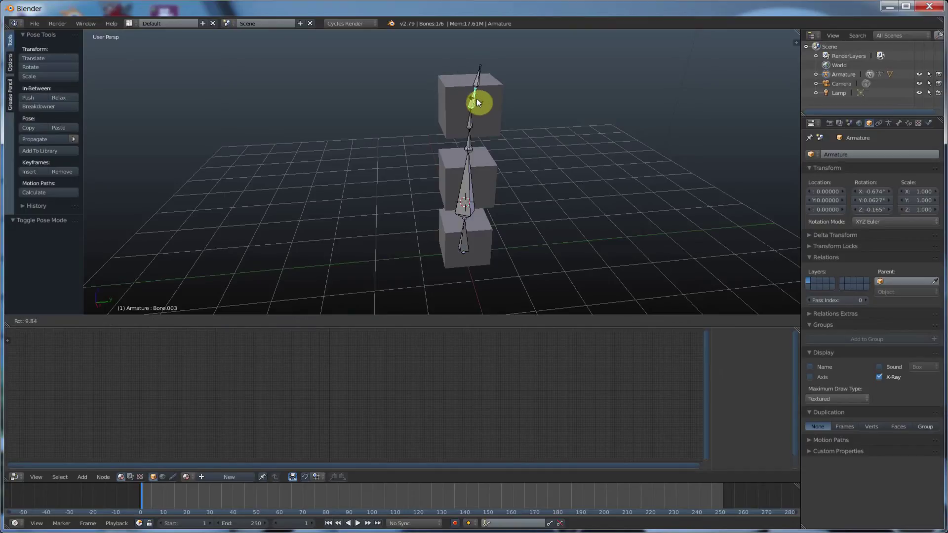
right_click(473, 97)
- Test-rotate Bone.002 and Bone.003, cancelling each so the bones stay upright
right_click(470, 142)
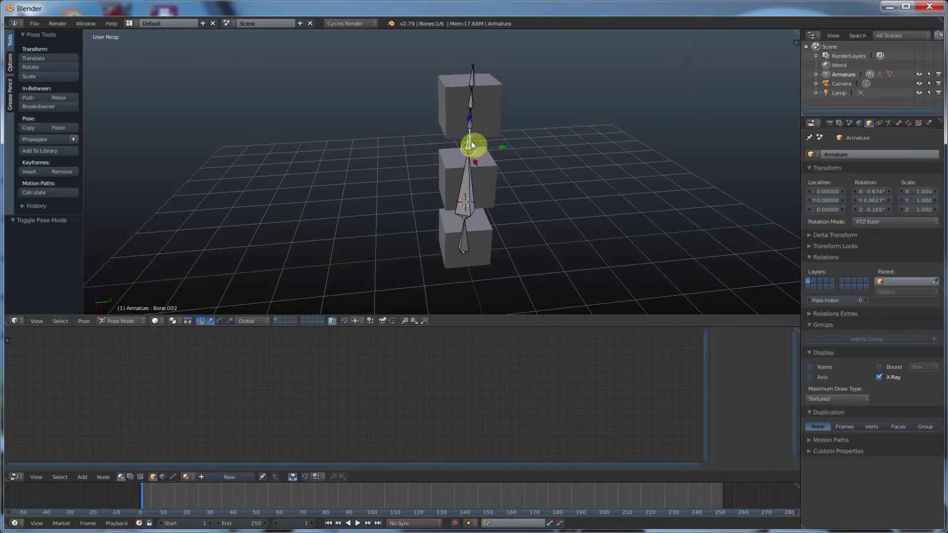
key("r")
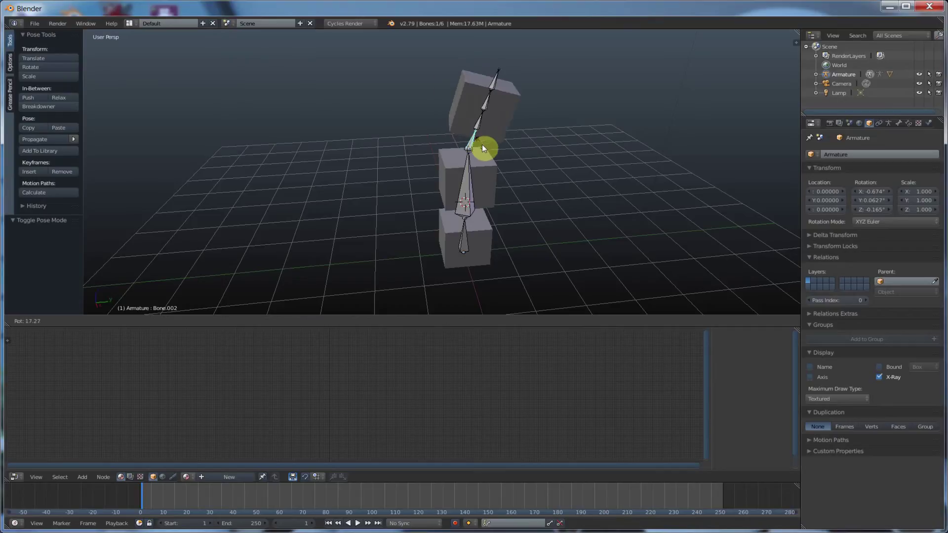
right_click(480, 139)
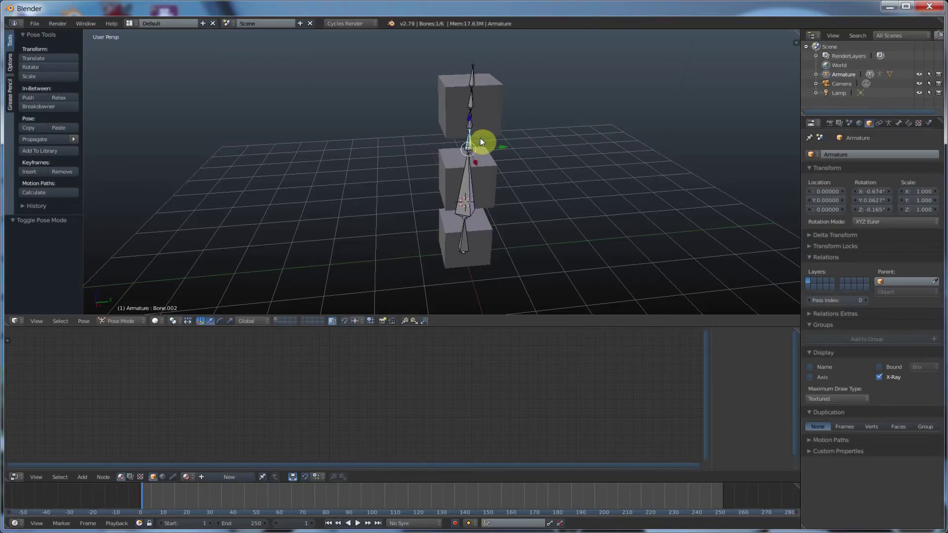
right_click(472, 104)
key("r")
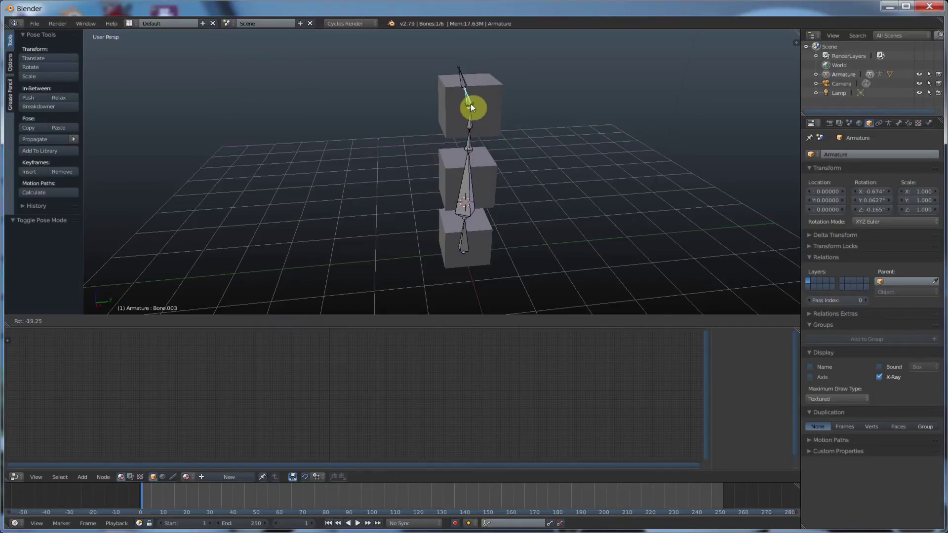
right_click(471, 103)
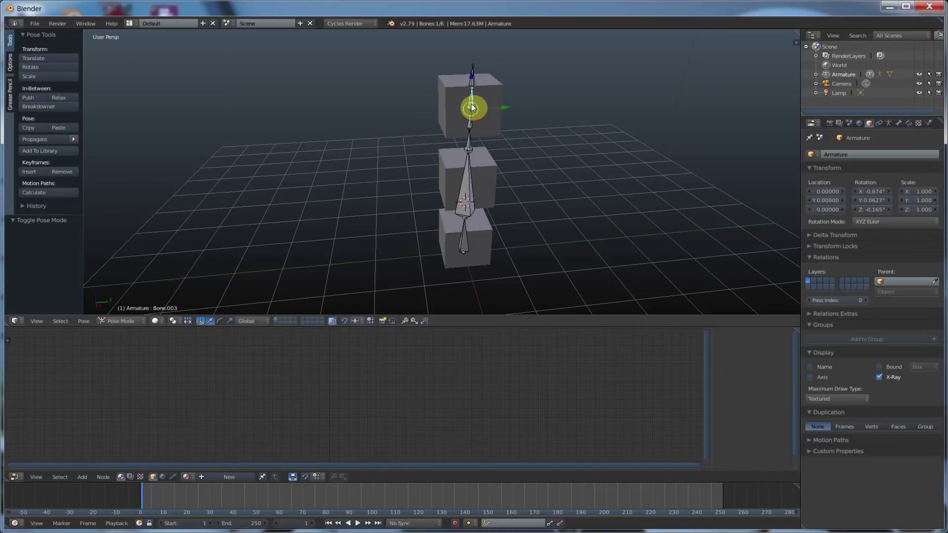
key("r")
right_click(471, 73)
mouse_move(494, 125)
middle_mouse_down()
mouse_move(498, 112)
mouse_move(500, 121)
middle_mouse_up()
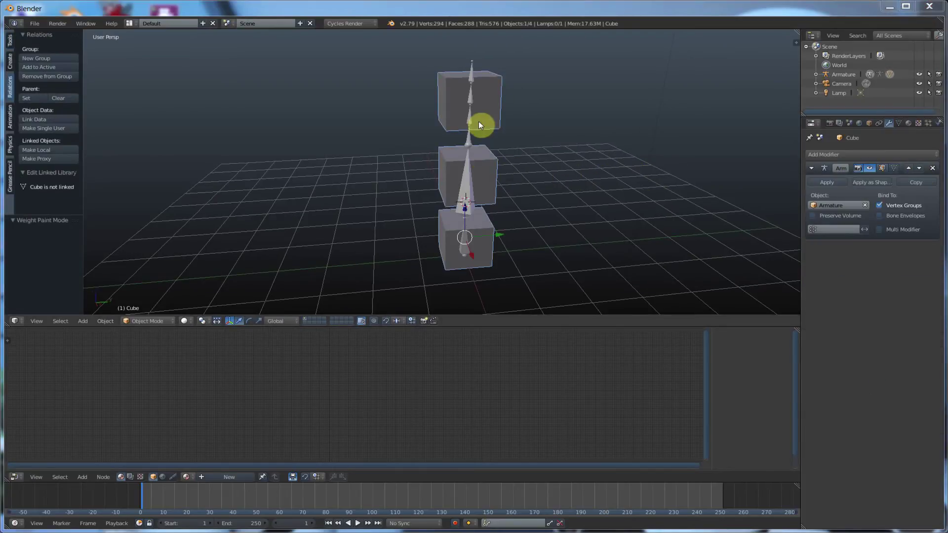
- In Weight Paint mode, browse the Bone, Bone.001 and Bone.002 vertex groups, settling on Bone.002
key("ctrl+Tab")
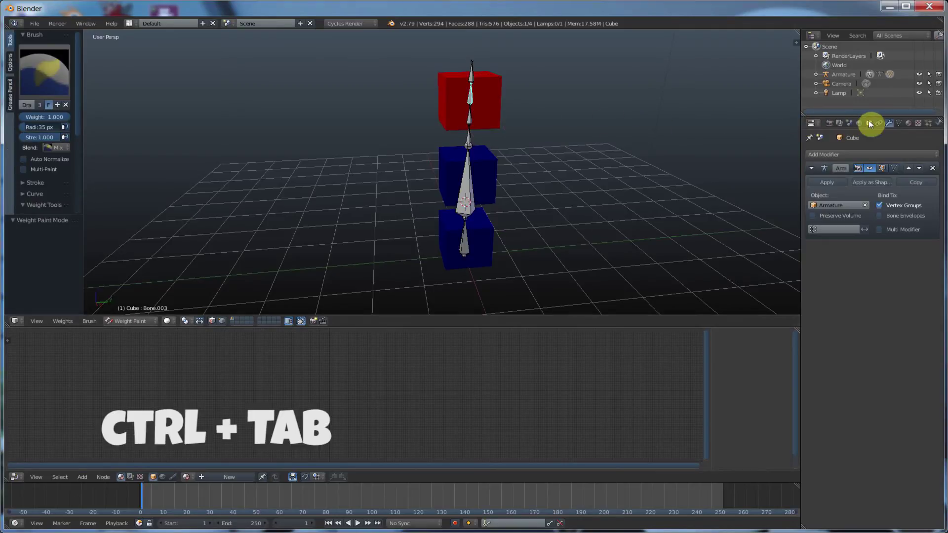
left_click(899, 122)
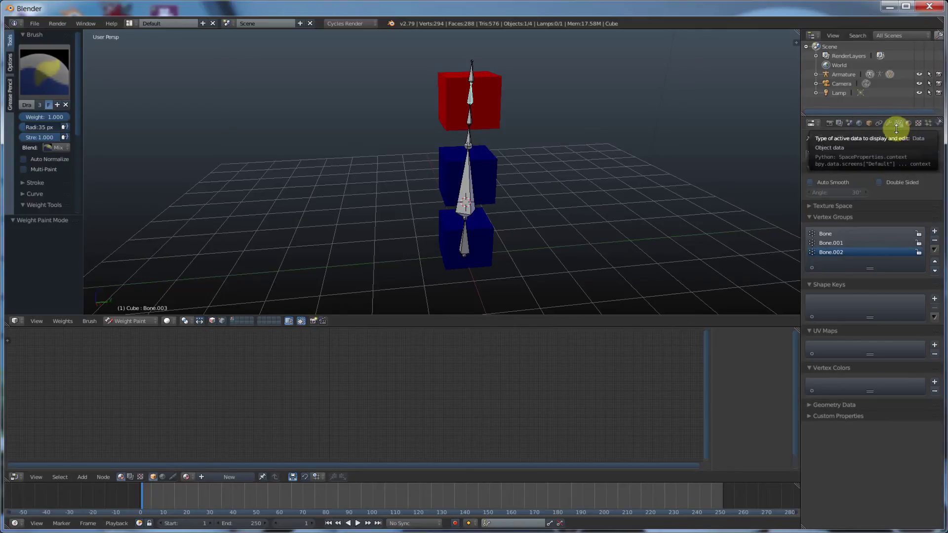
left_click(828, 242)
left_click(823, 234)
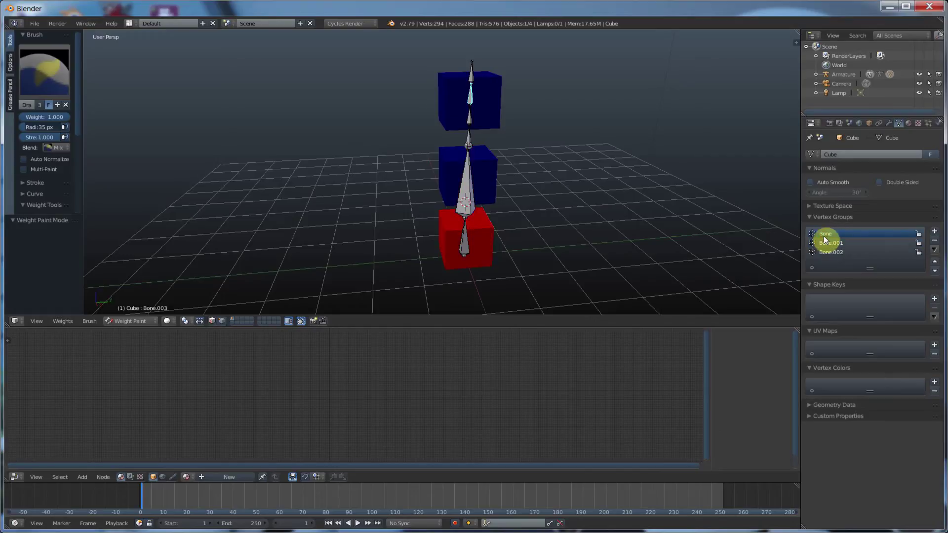
left_click(828, 242)
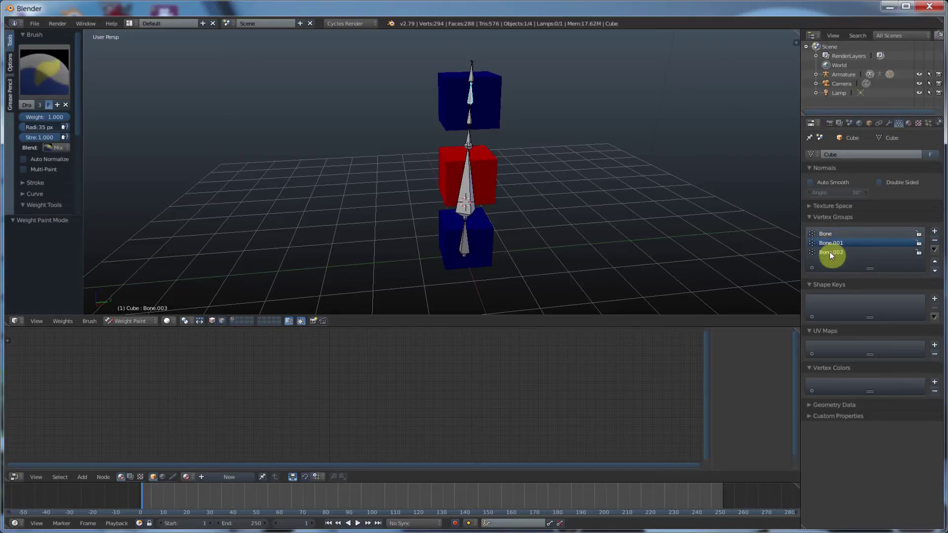
left_click(830, 252)
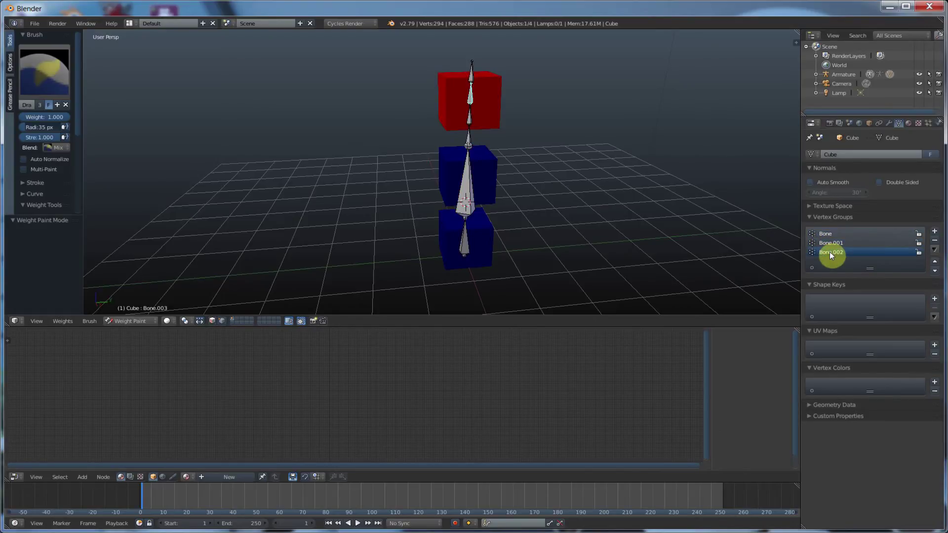
left_click(473, 87)
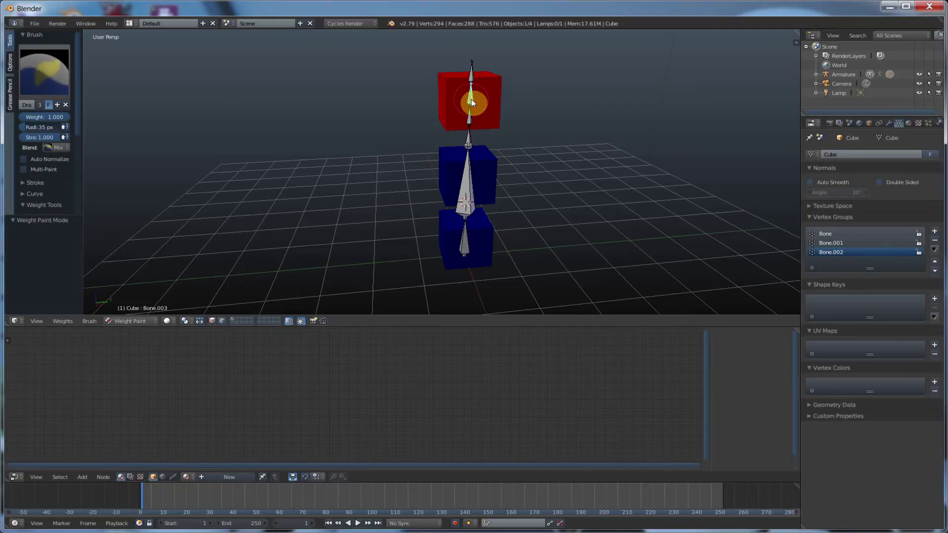
left_click_drag(870, 268, 872, 290)
mouse_move(448, 98)
left_mouse_down()
mouse_move(470, 113)
mouse_move(472, 87)
mouse_move(468, 103)
left_mouse_up()
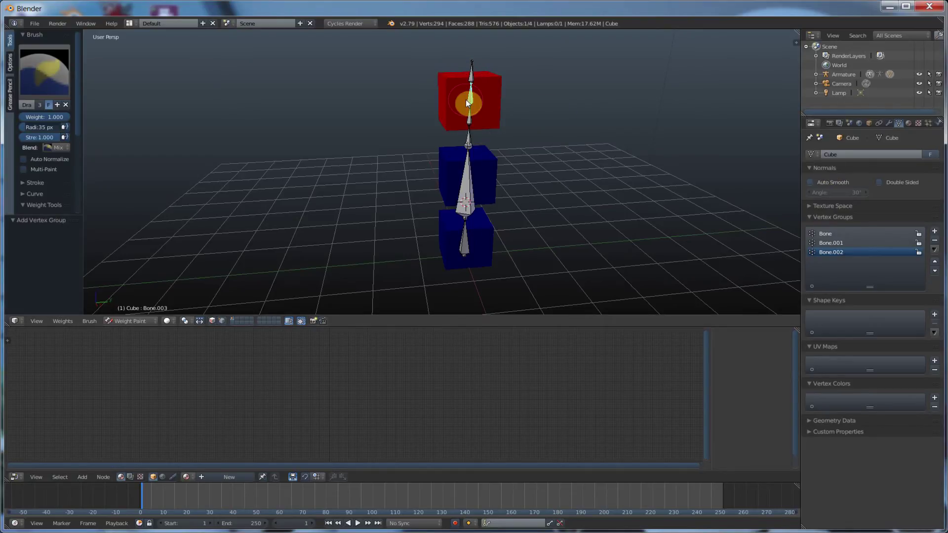
- Check each bone's weights (bottom, Bone.001, Bone.002), ending with Bone.004 as the paint target
right_click(470, 122)
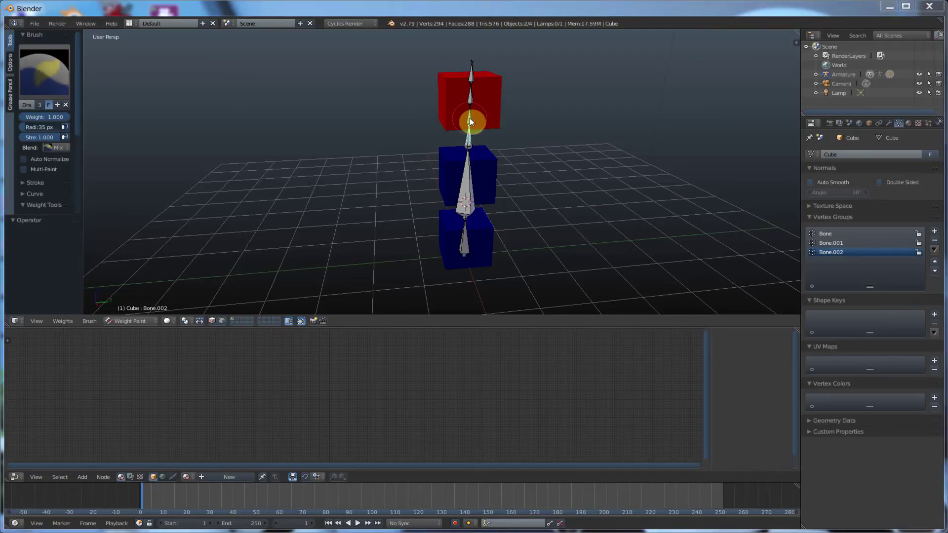
right_click(469, 122)
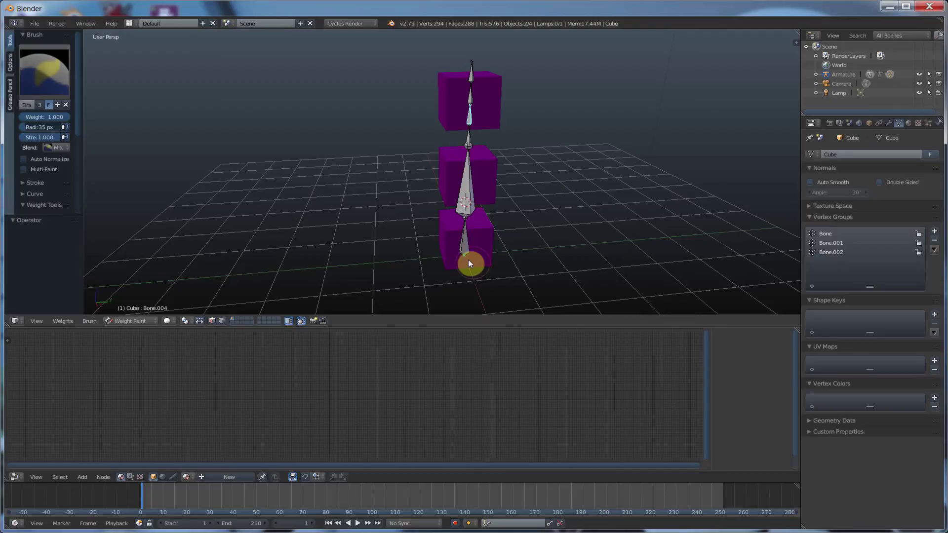
right_click(469, 245)
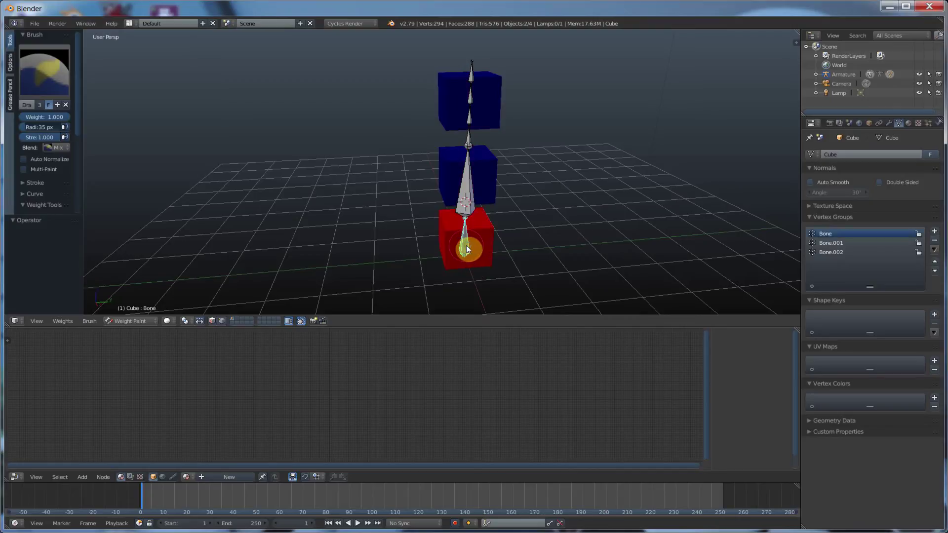
right_click(469, 206)
right_click(469, 133)
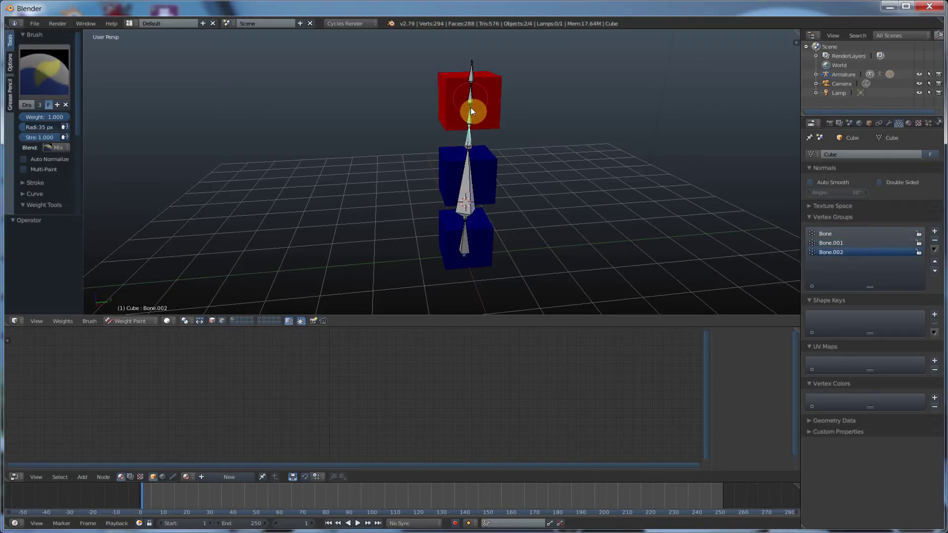
right_click(469, 124)
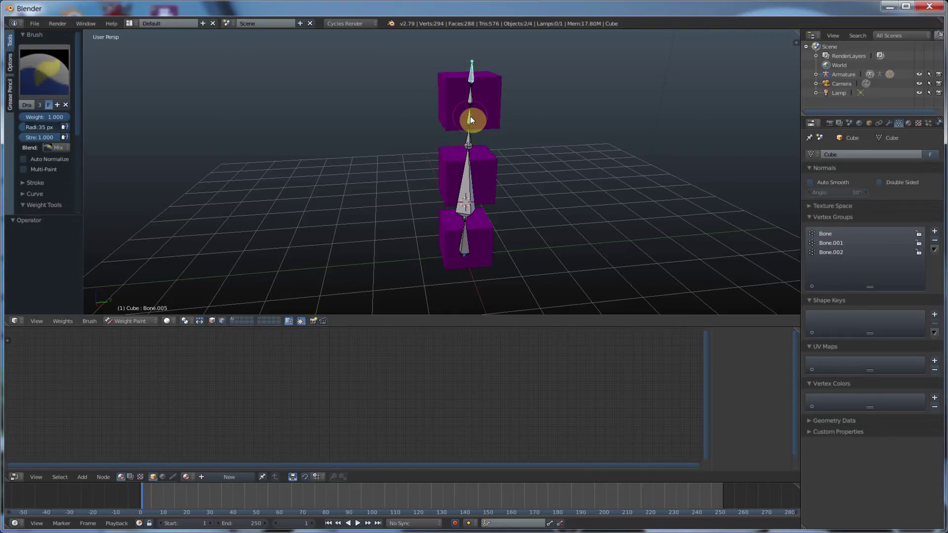
right_click(471, 117)
- Paint Bone.004 weight across the lower half of the top cube
left_click(442, 117)
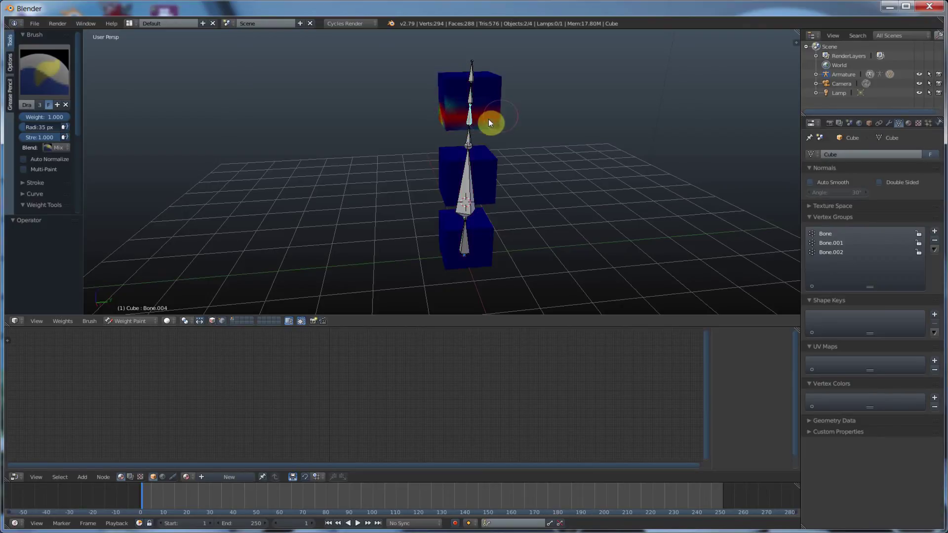
mouse_move(489, 122)
left_mouse_down()
mouse_move(437, 122)
mouse_move(508, 119)
mouse_move(445, 120)
mouse_move(480, 119)
mouse_move(451, 127)
left_mouse_up()
middle_click_drag(451, 126, 566, 113)
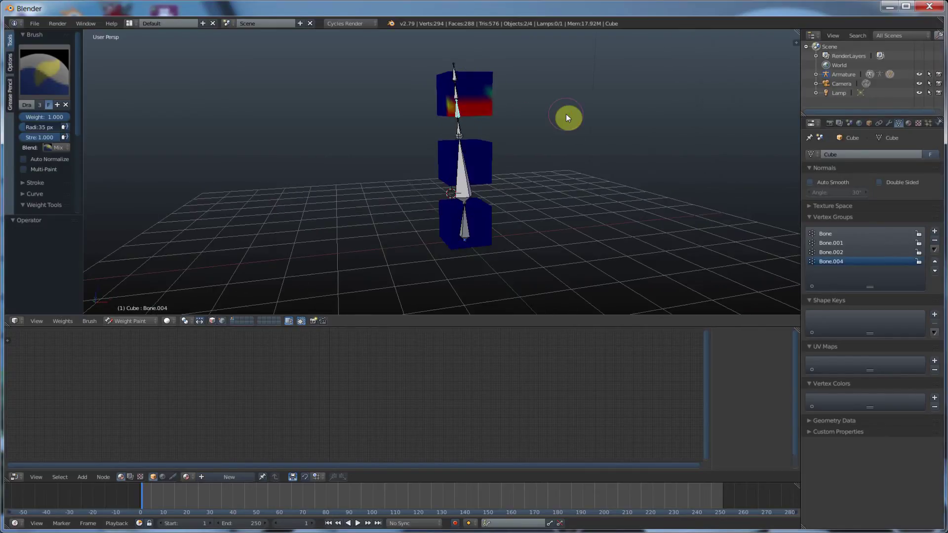
middle_click_drag(493, 120, 429, 121)
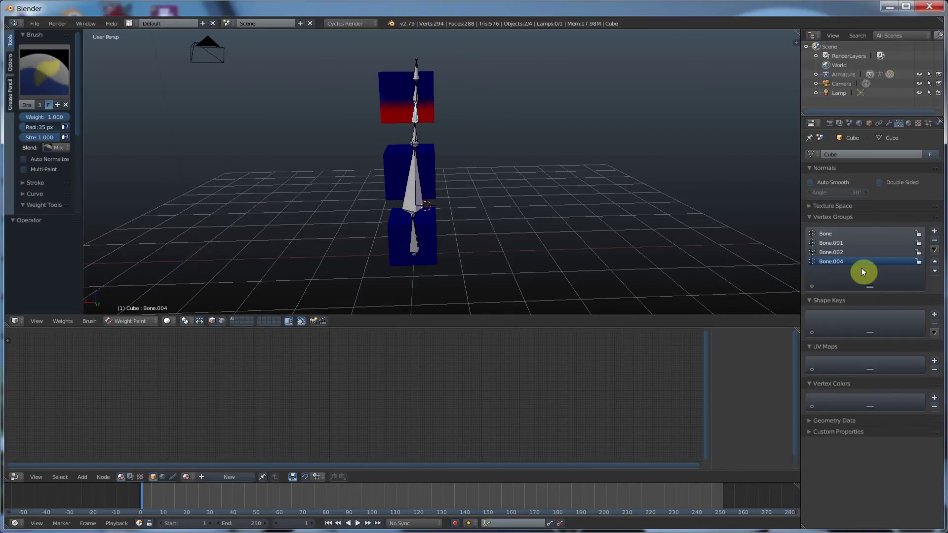
middle_click_drag(417, 104, 425, 154)
mouse_move(430, 124)
left_mouse_down()
mouse_move(445, 104)
mouse_move(392, 105)
mouse_move(487, 109)
left_mouse_up()
- Paint Bone.003 weight higher across the top cube
right_click(443, 105)
middle_click_drag(487, 114, 417, 99)
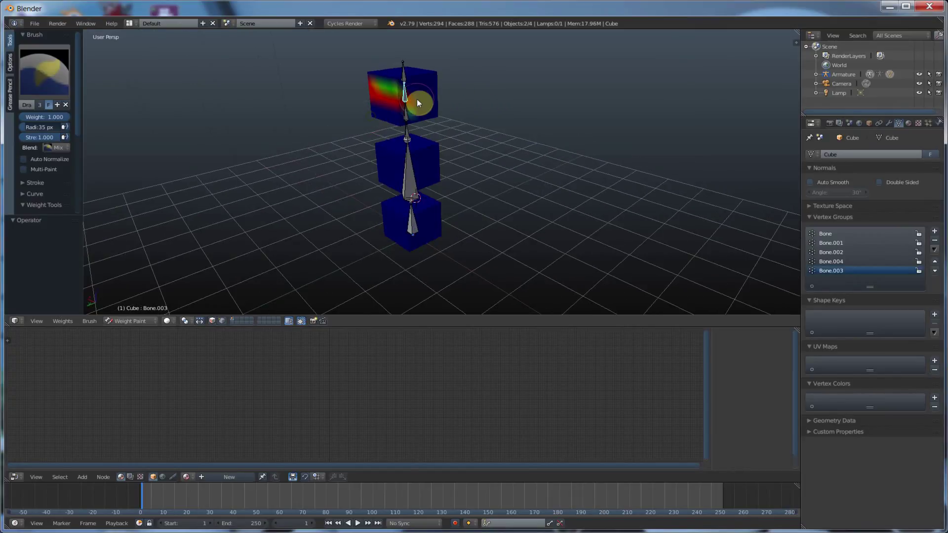
middle_click_drag(481, 129, 405, 106)
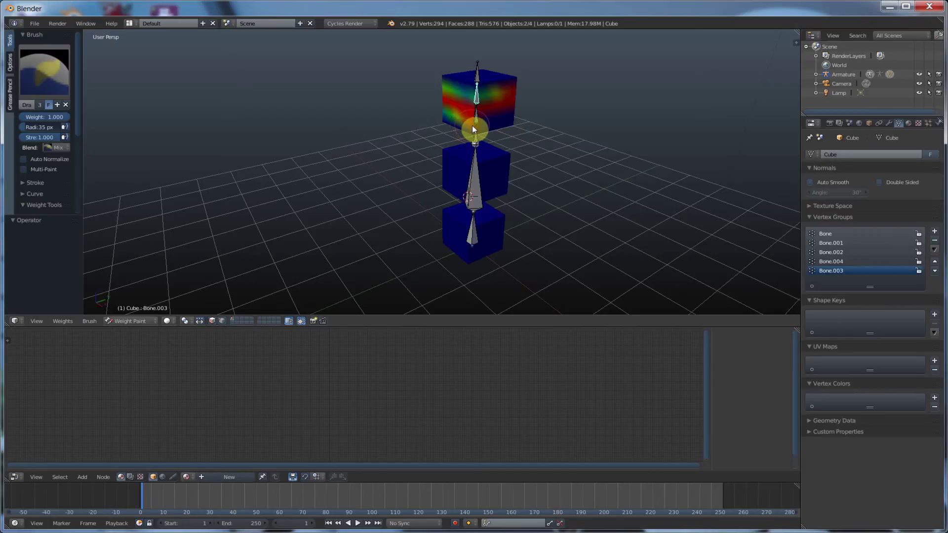
left_click_drag(472, 126, 480, 97)
left_click(479, 85)
- Paint Bone.005 weight over the upper part of the top cube
right_click(478, 76)
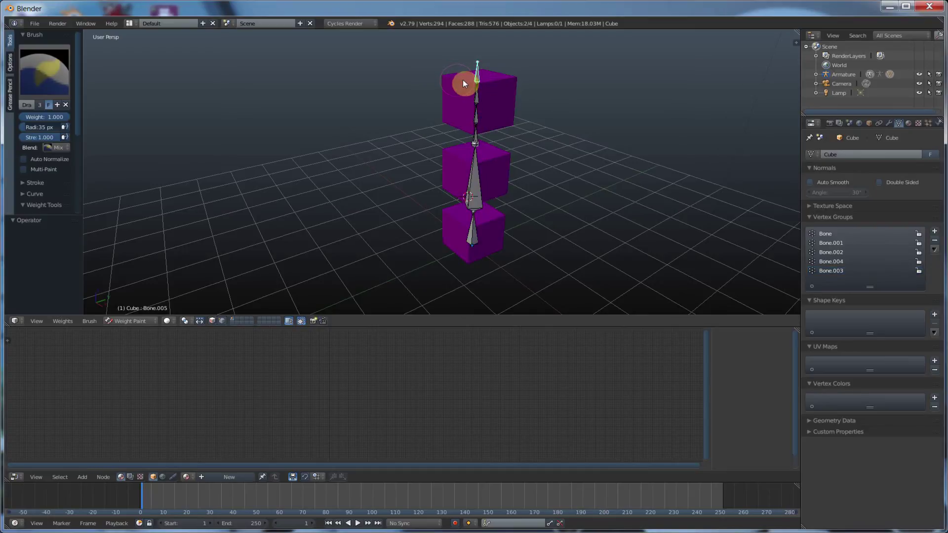
mouse_move(464, 81)
left_mouse_down()
mouse_move(514, 70)
mouse_move(442, 71)
mouse_move(483, 93)
left_mouse_up()
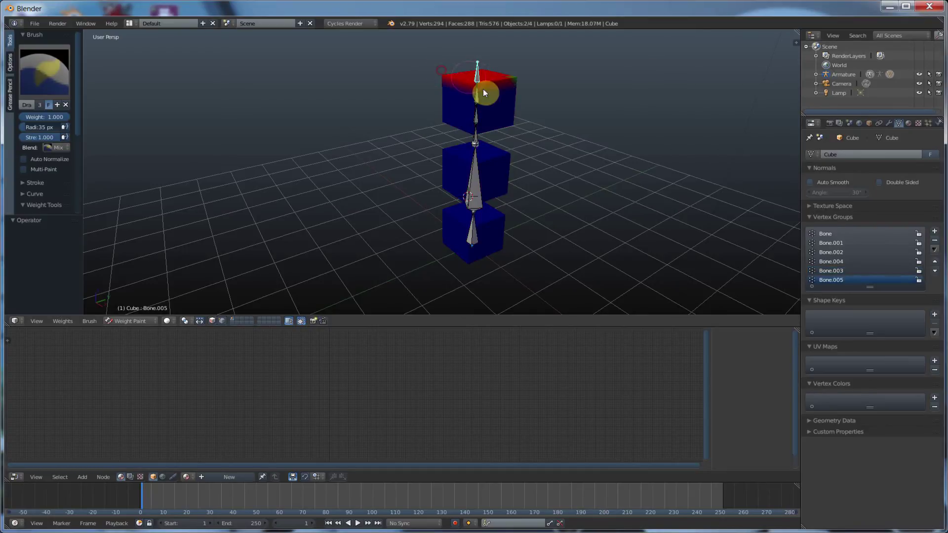
mouse_move(482, 93)
middle_mouse_down()
mouse_move(419, 99)
mouse_move(457, 92)
middle_mouse_up()
left_click_drag(456, 92, 473, 85)
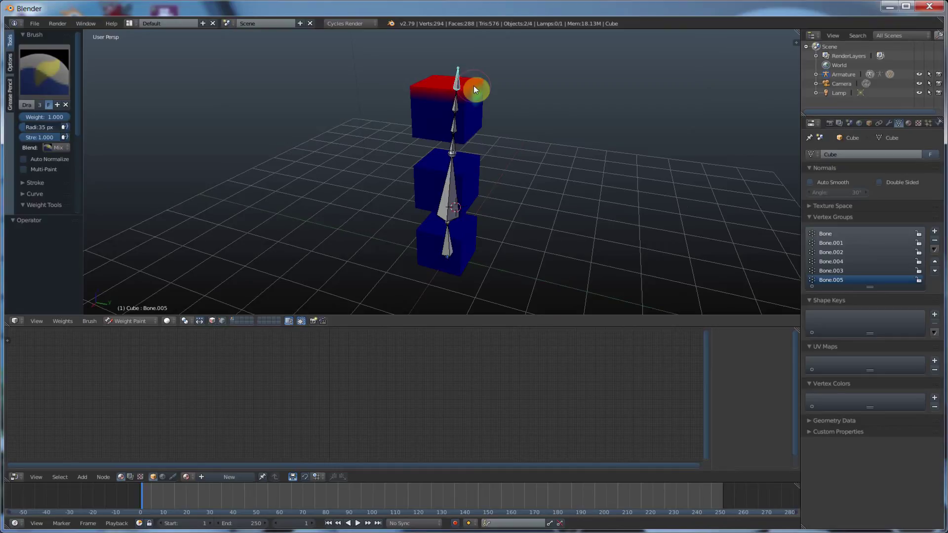
mouse_move(473, 85)
middle_mouse_down()
mouse_move(386, 102)
mouse_move(455, 93)
middle_mouse_up()
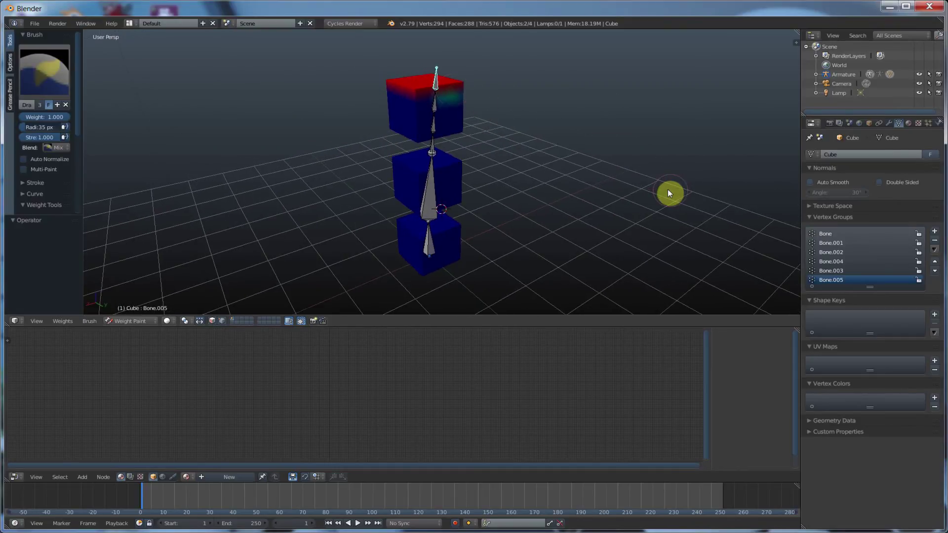
- Return to Object Mode, put the armature in Pose Mode, and rotate Bone.004
left_click(132, 321)
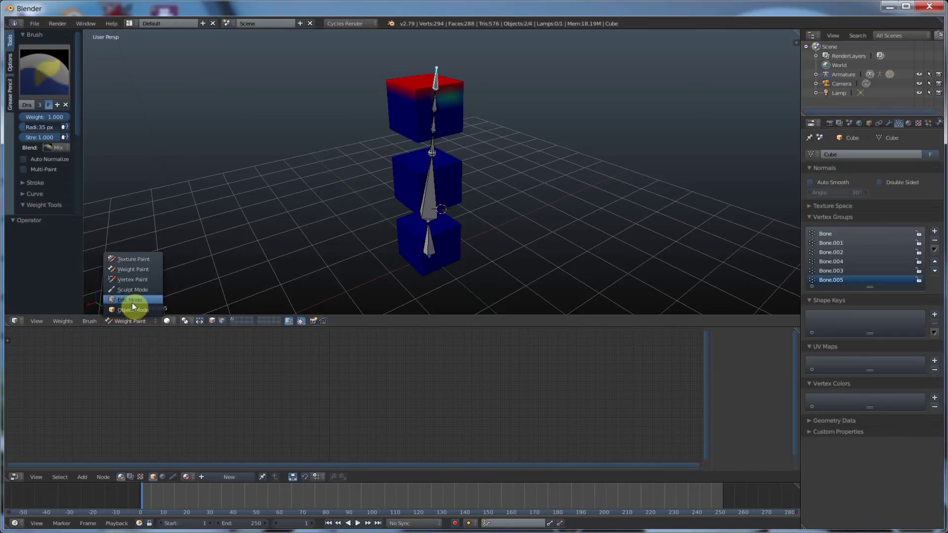
left_click(129, 309)
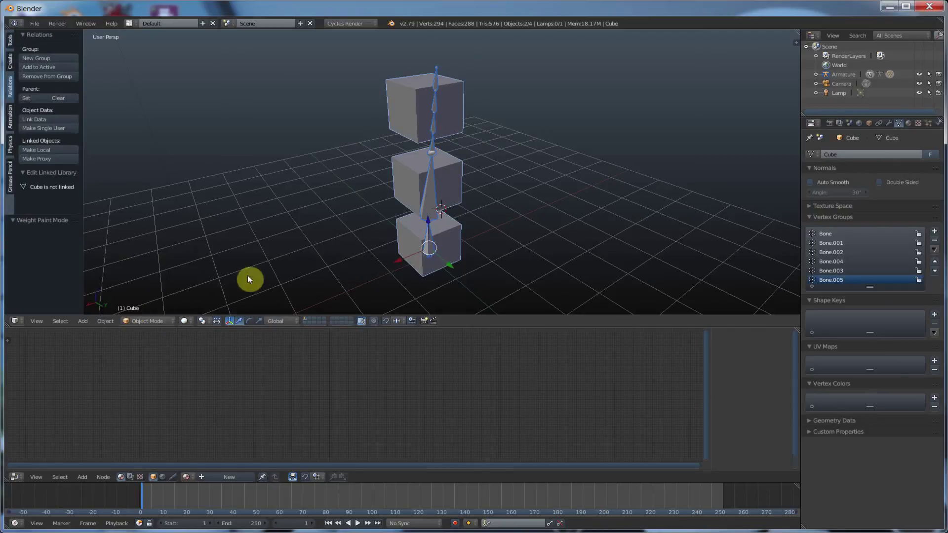
right_click(434, 130)
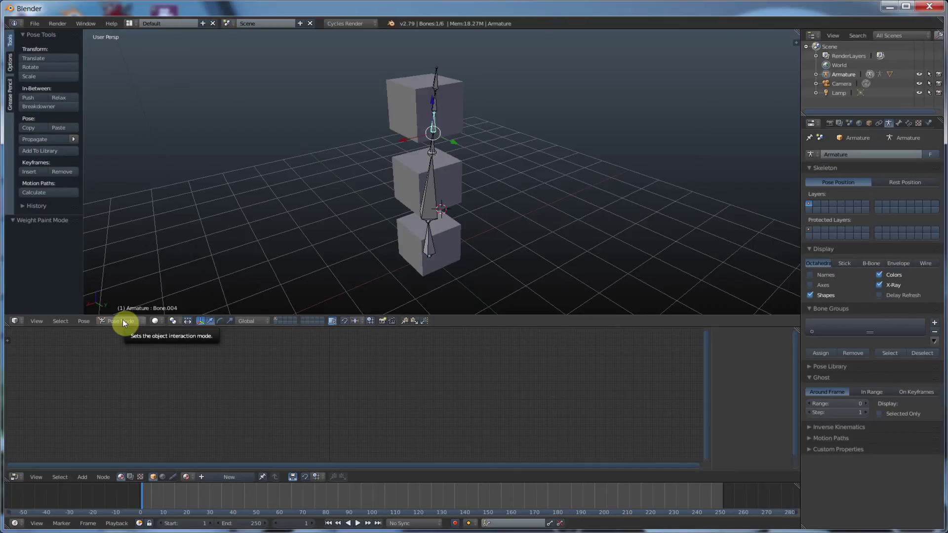
key("r")
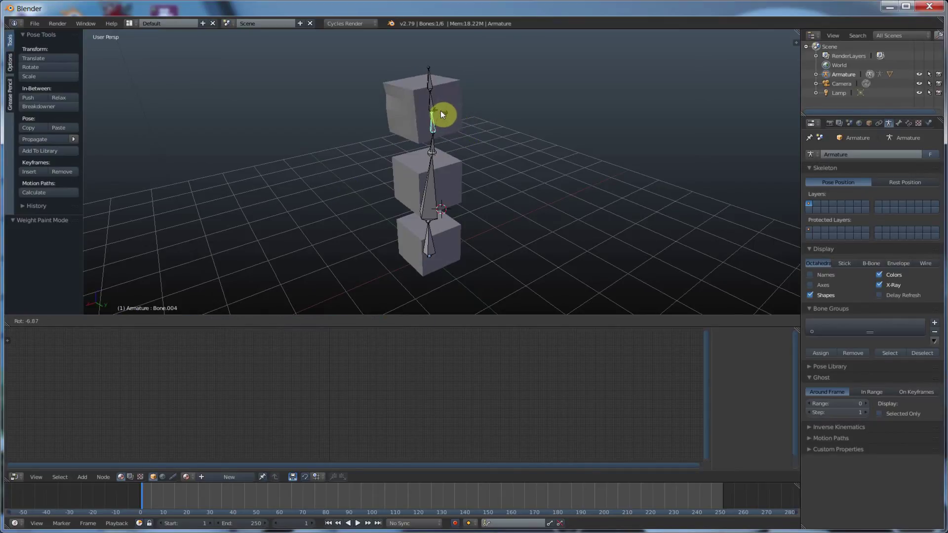
left_click(432, 115)
- Rotate Bone.003 by -17.6° to bend the top cube
right_click(434, 102)
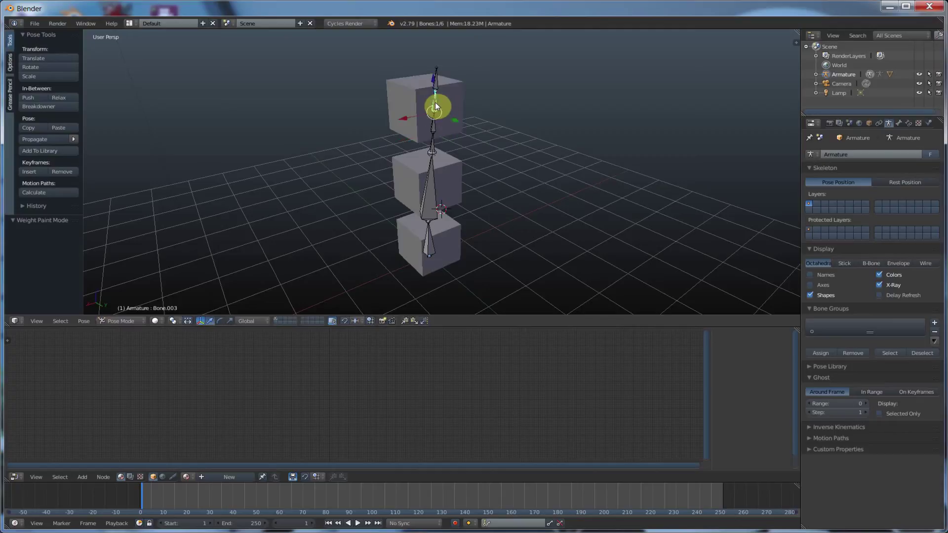
key("r")
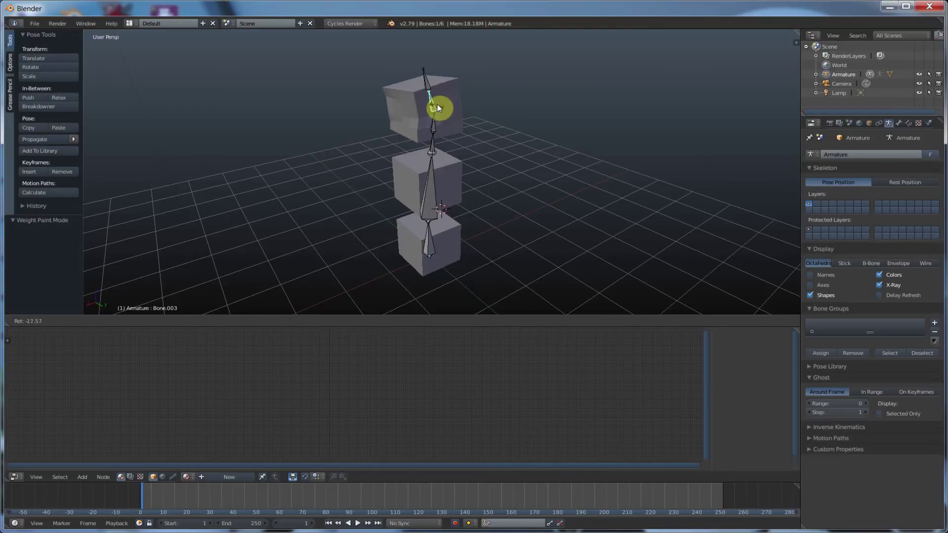
left_click(436, 104)
- Test-rotate Bone.005 and cancel it, then begin rotating Bone.003 again
right_click(428, 78)
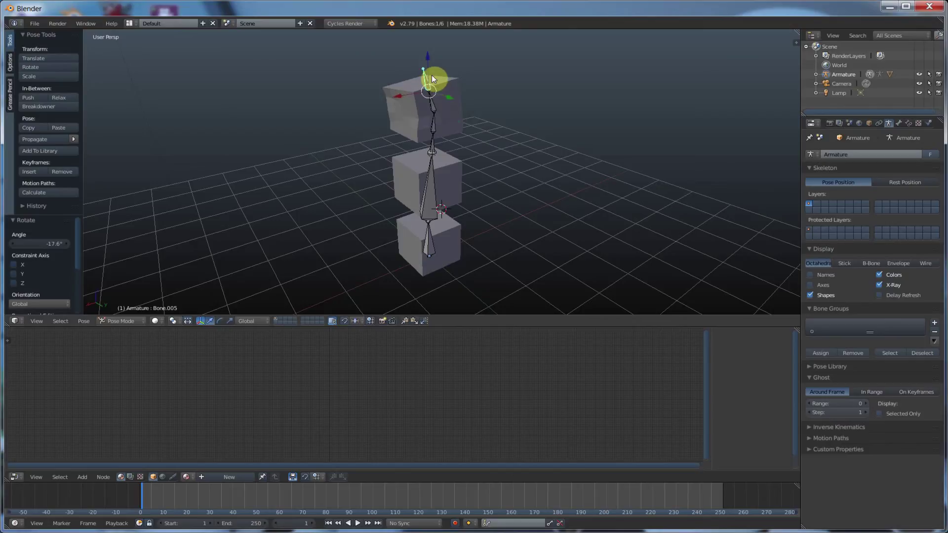
key("r")
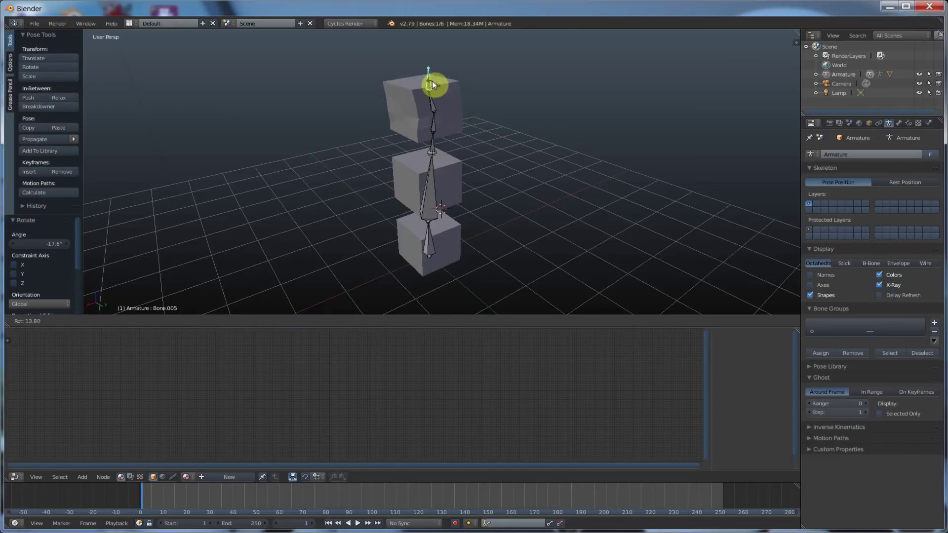
right_click(434, 84)
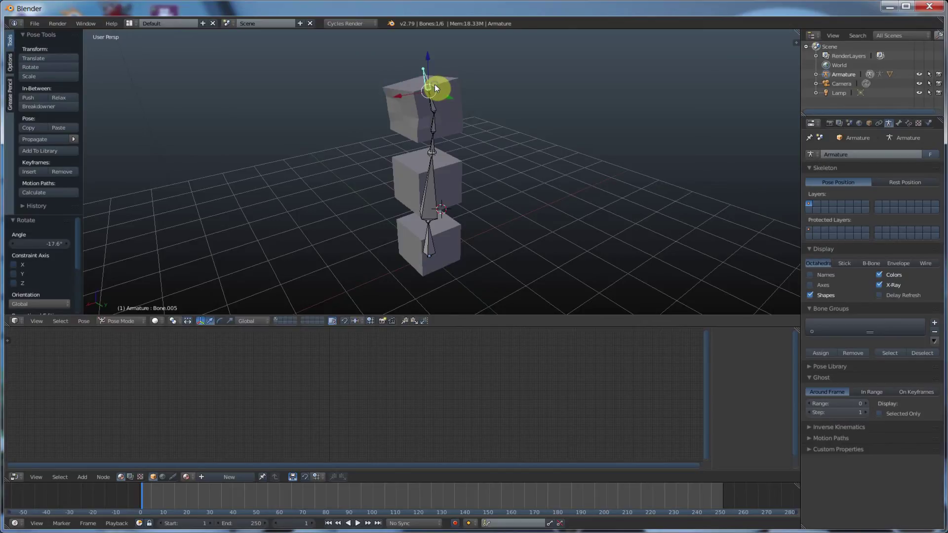
right_click(432, 108)
key("r")
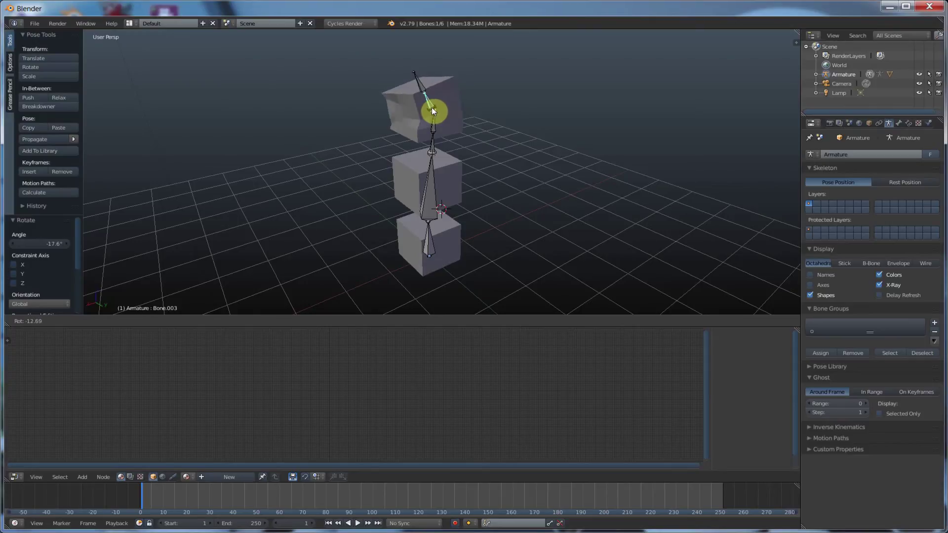
- Confirm the Bone.003 rotation and orbit around to inspect the bent top cube
left_click(433, 111)
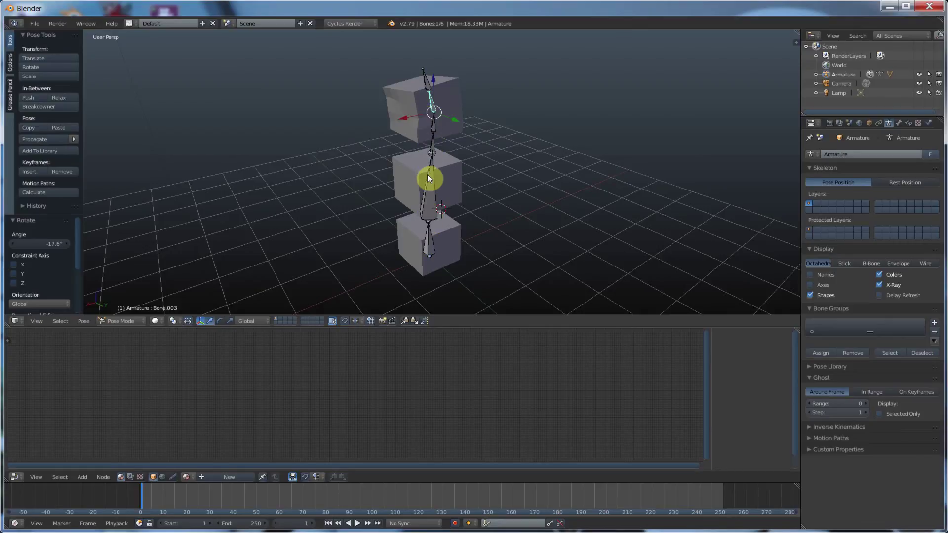
middle_click_drag(469, 244, 516, 230)
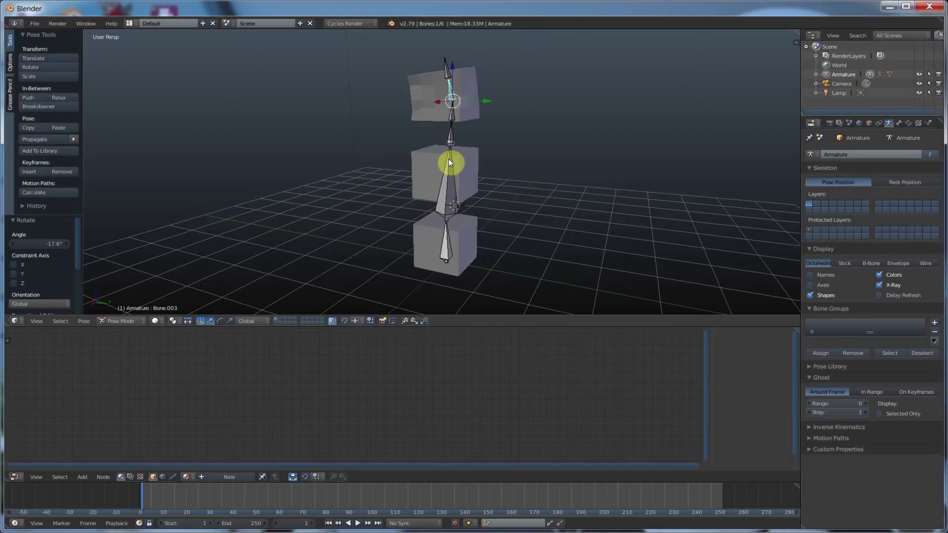
mouse_move(491, 215)
middle_mouse_down()
mouse_move(480, 222)
mouse_move(522, 210)
mouse_move(445, 222)
mouse_move(479, 208)
middle_mouse_up()
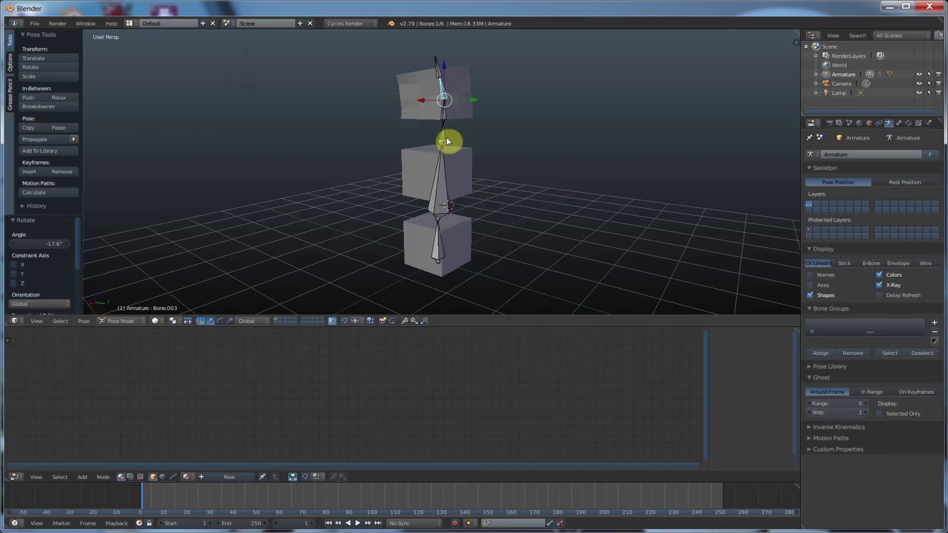